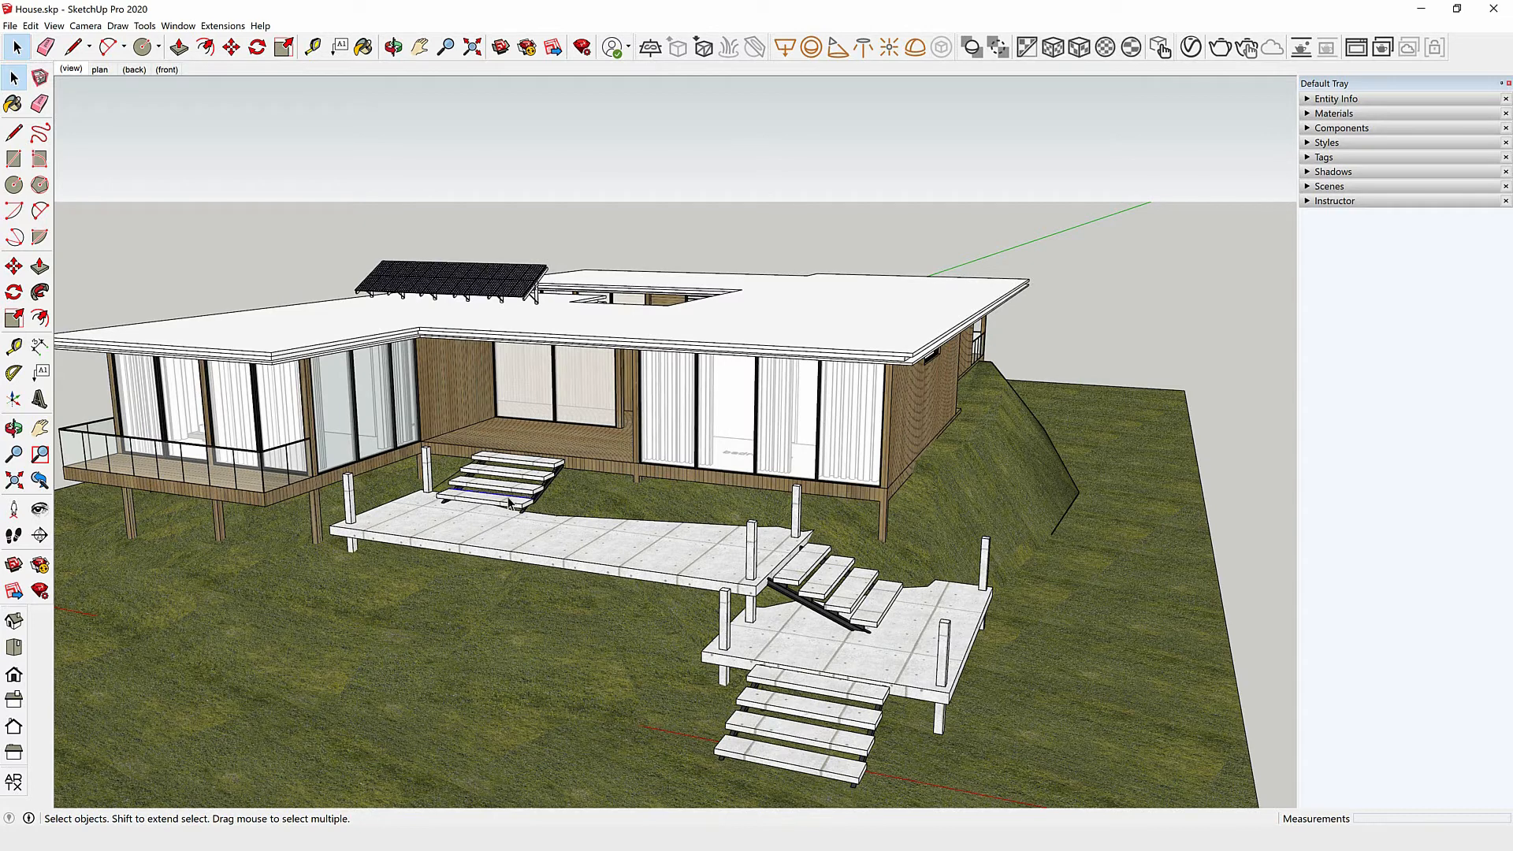
Enter the stair group at the house entrance and select all faces sharing the lowest tread's material
double_click(502, 508)
double_click(502, 500)
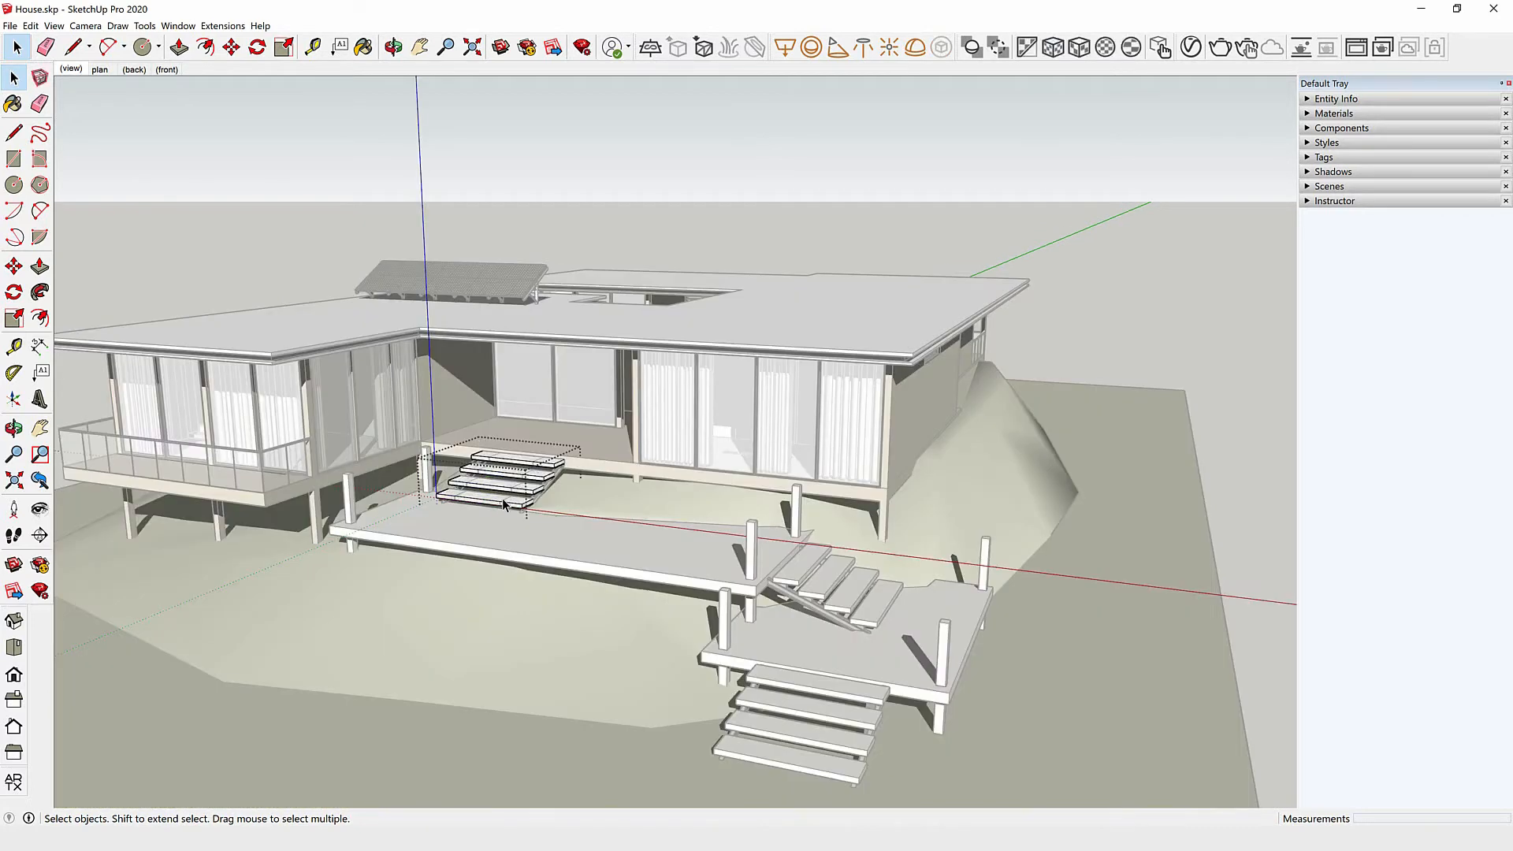
scroll(504, 501, "up", 4)
key("ctrl+shift+i")
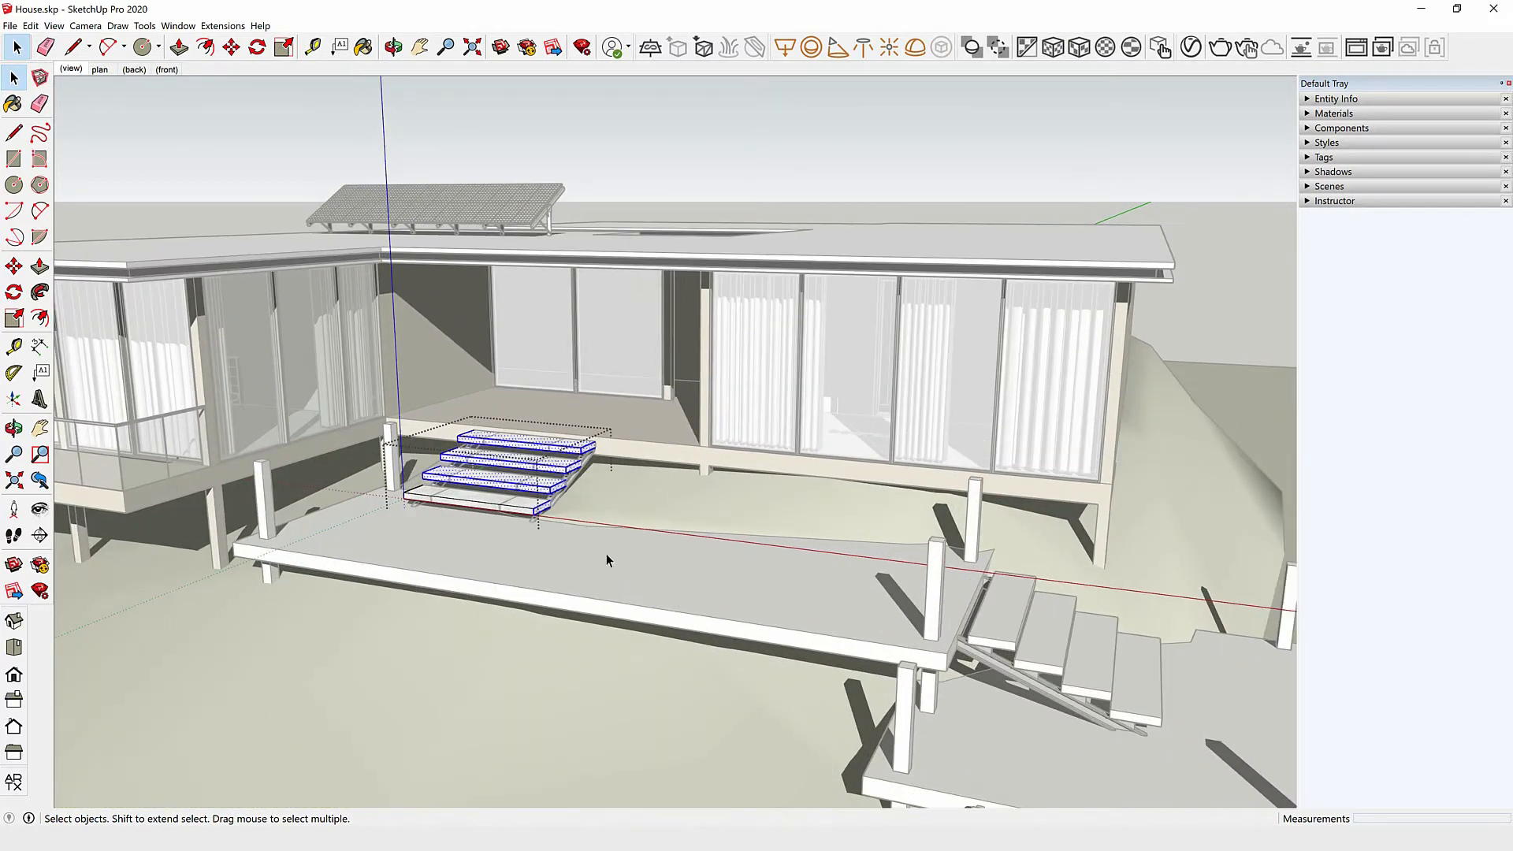
left_click(514, 501)
right_click(517, 504)
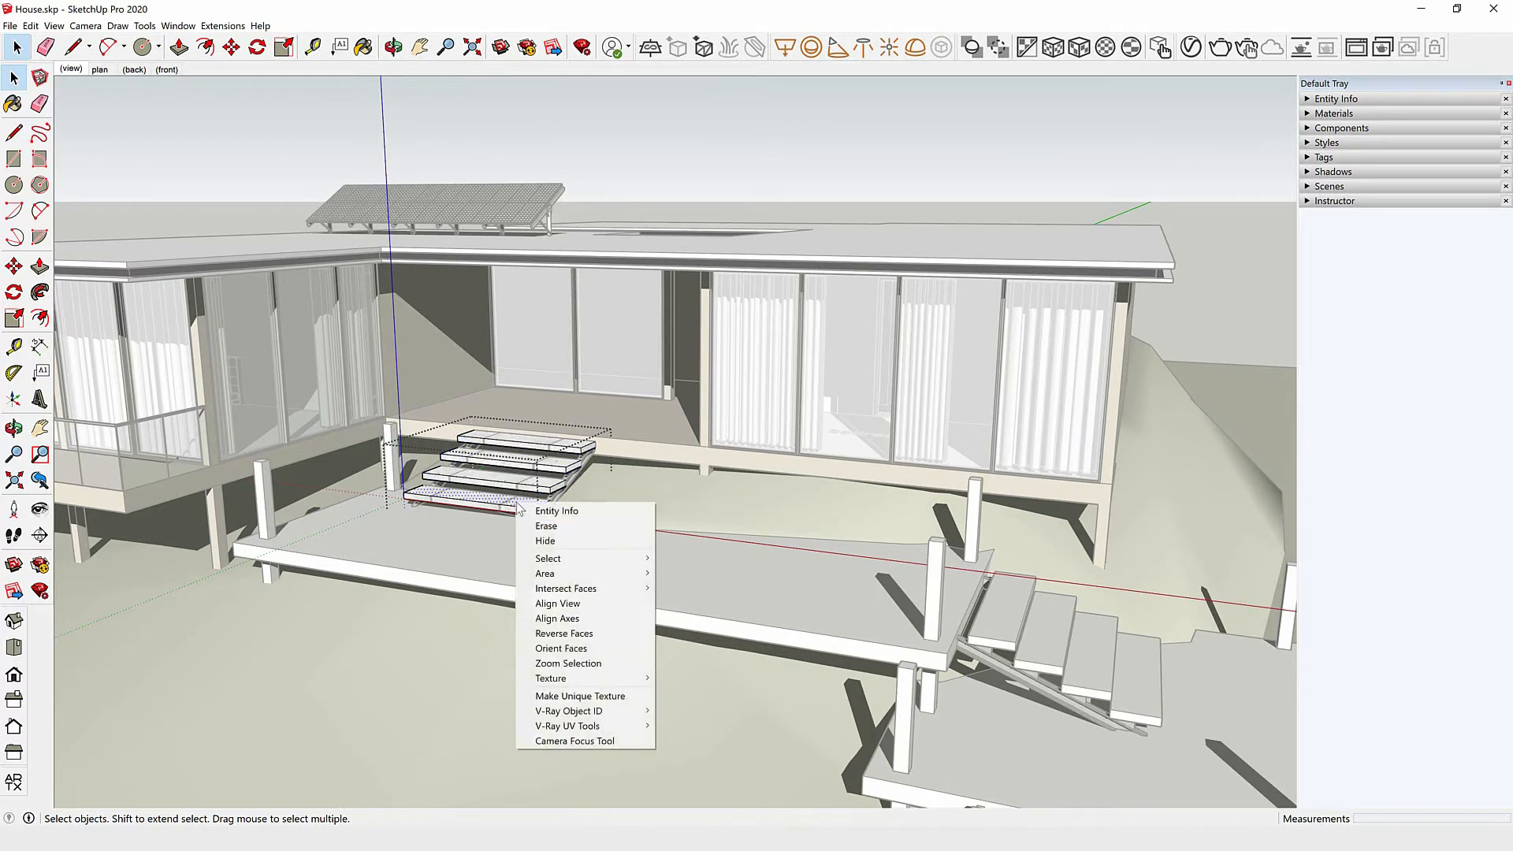
mouse_move(567, 566)
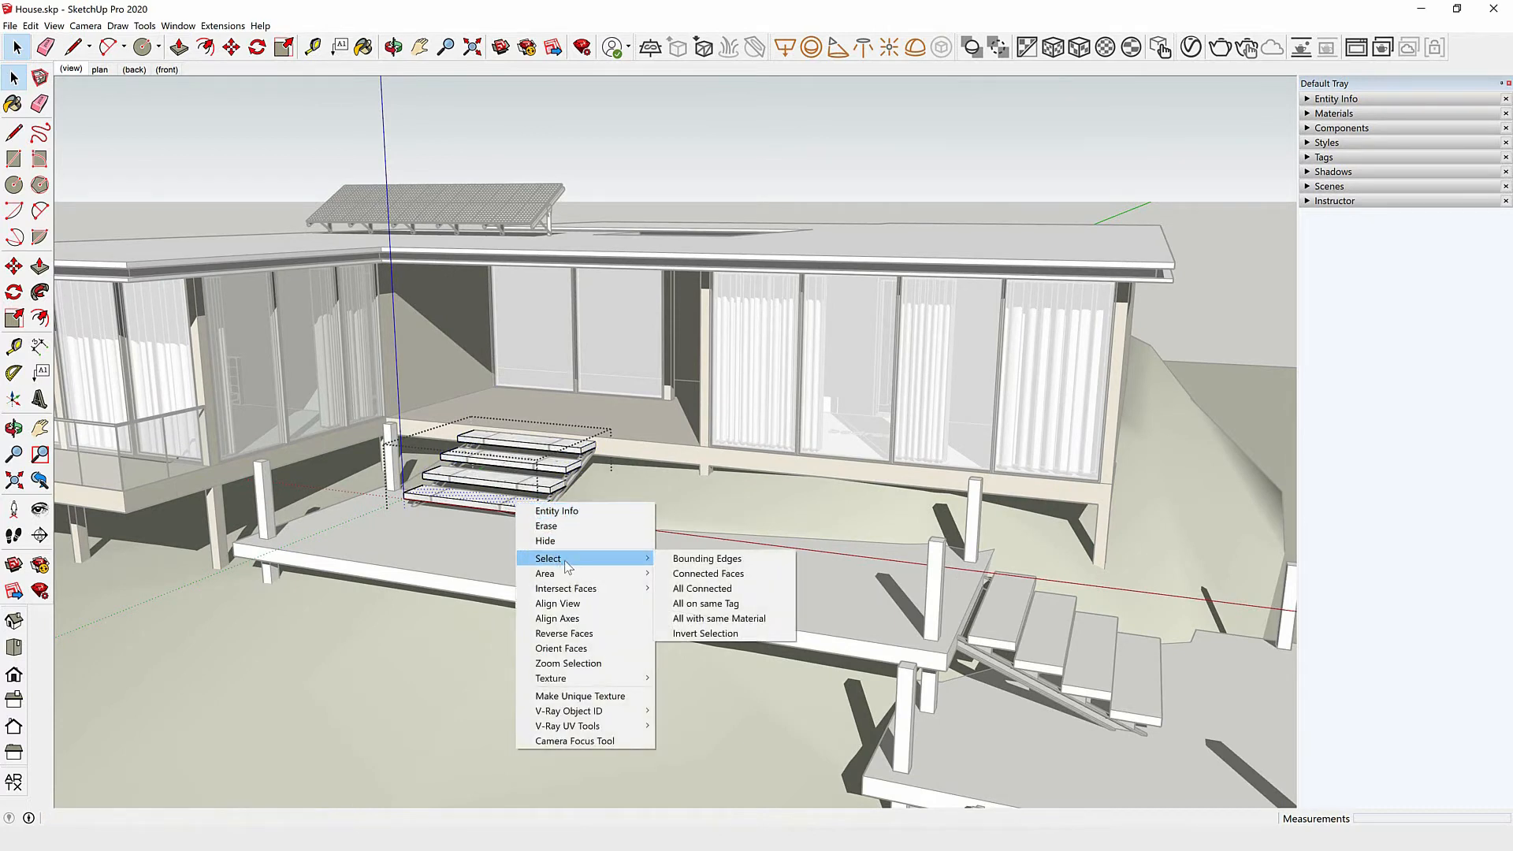
left_click(719, 620)
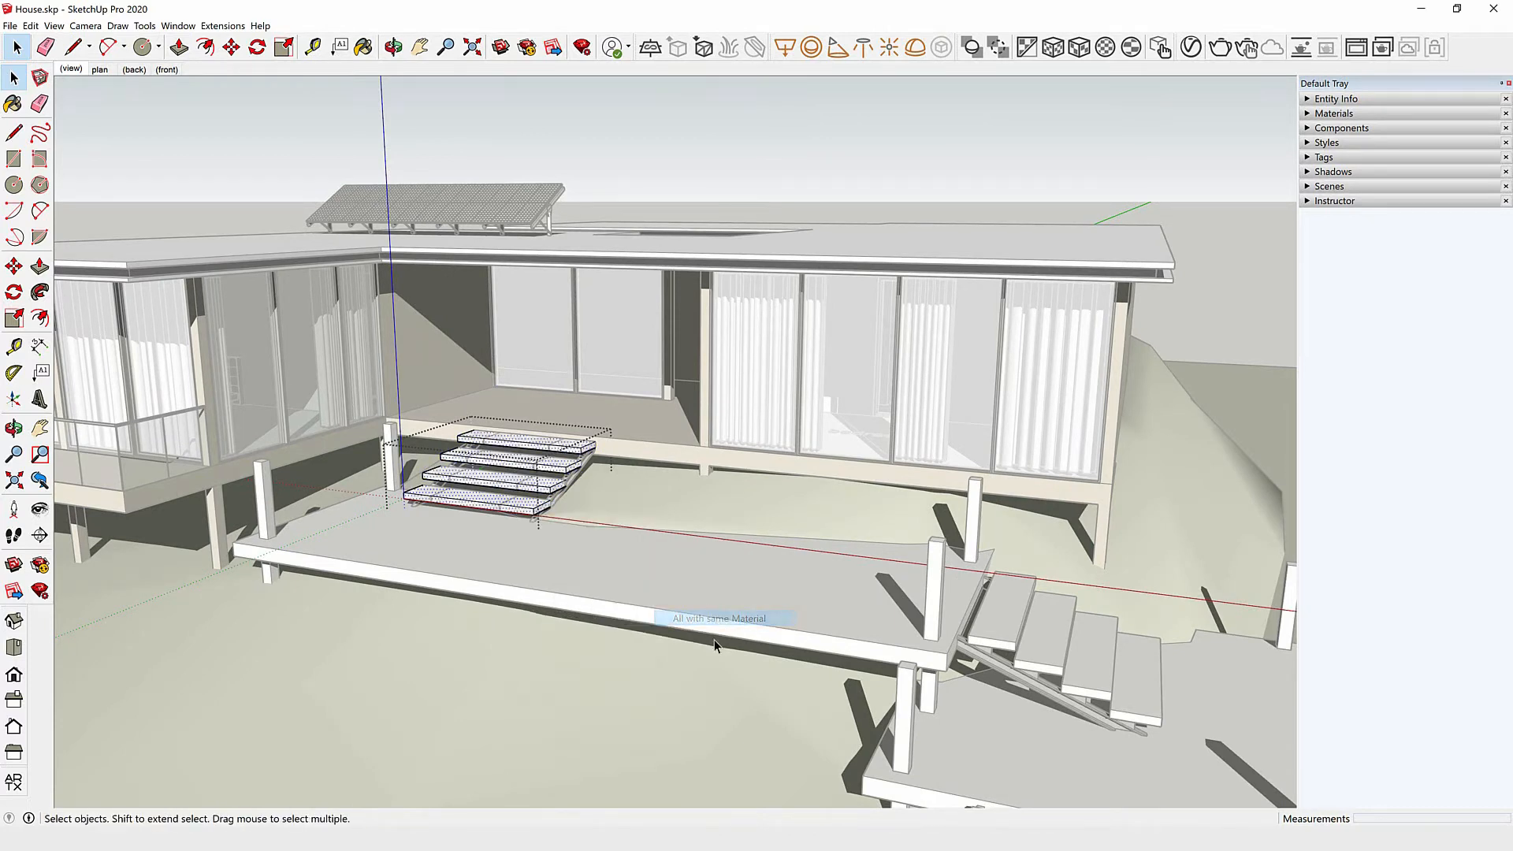
scroll(495, 519, "down", 2)
scroll(562, 522, "down", 1)
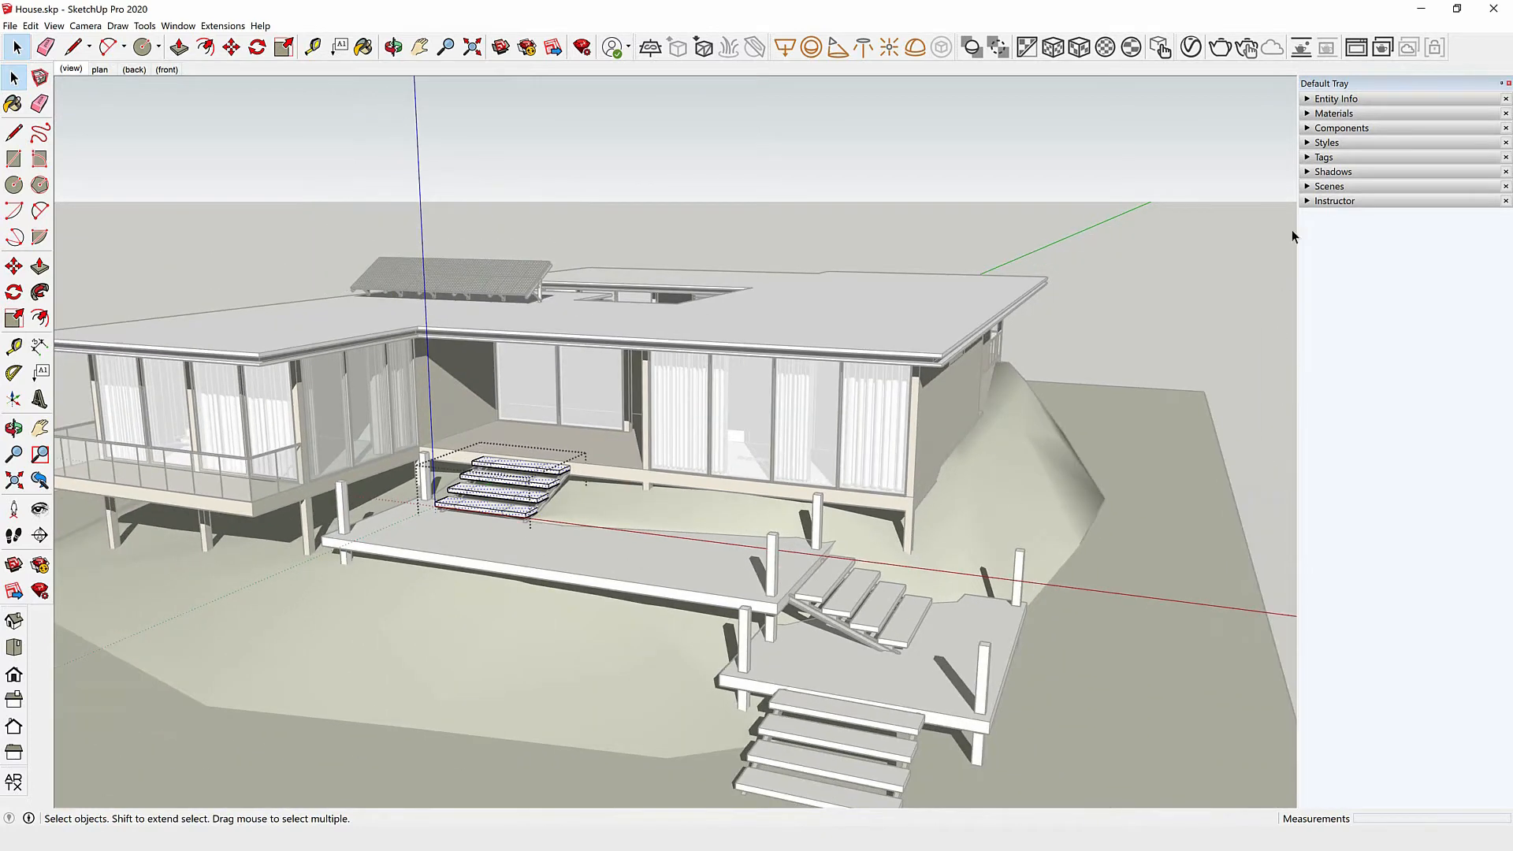
Paint the selected entrance stair treads with the red Color A06 and leave the group
left_click(1312, 113)
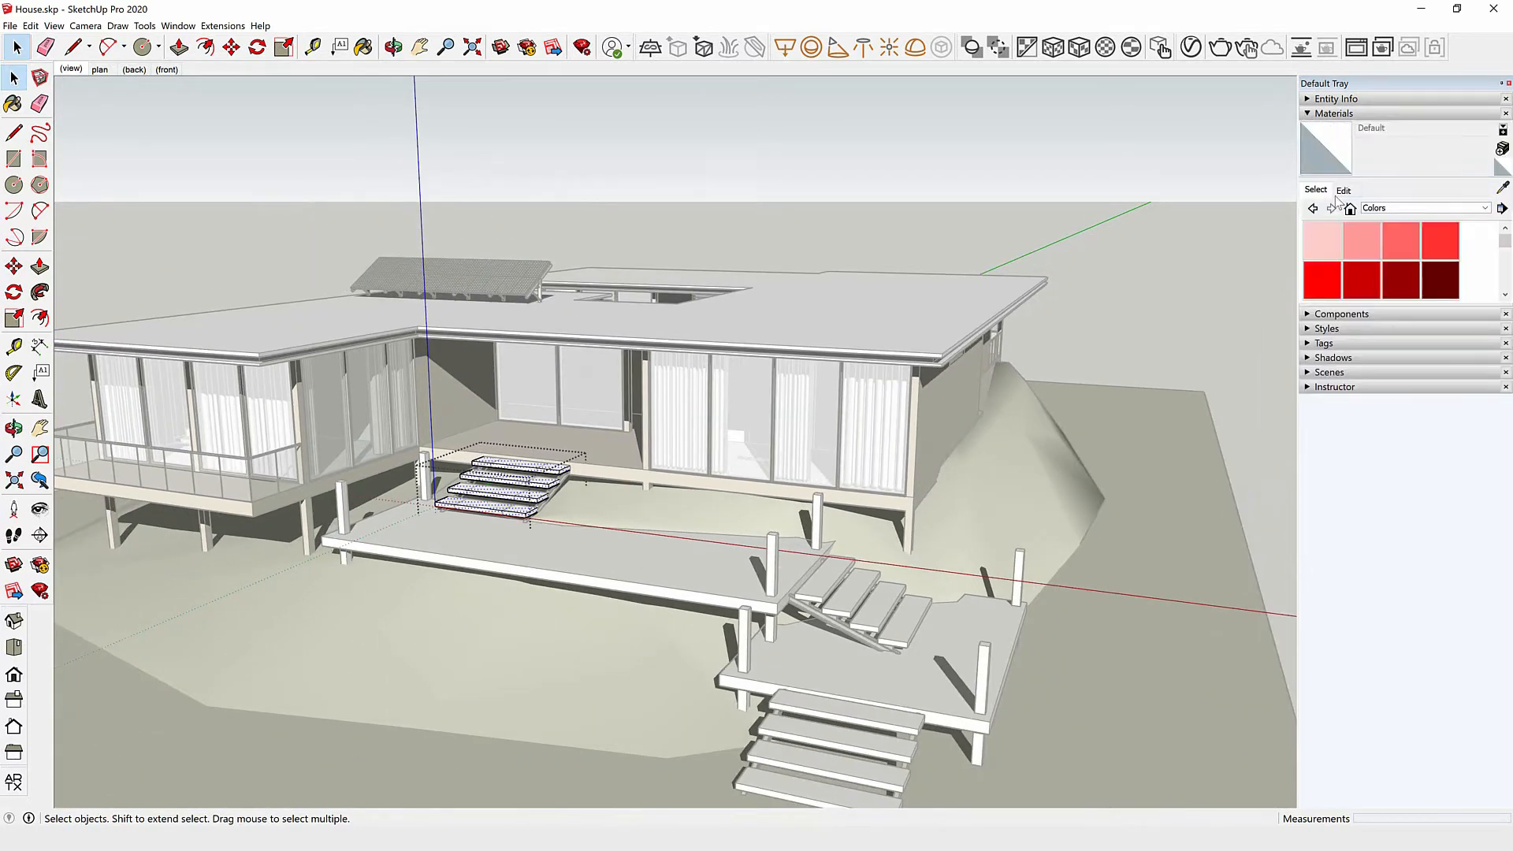
left_click(1362, 280)
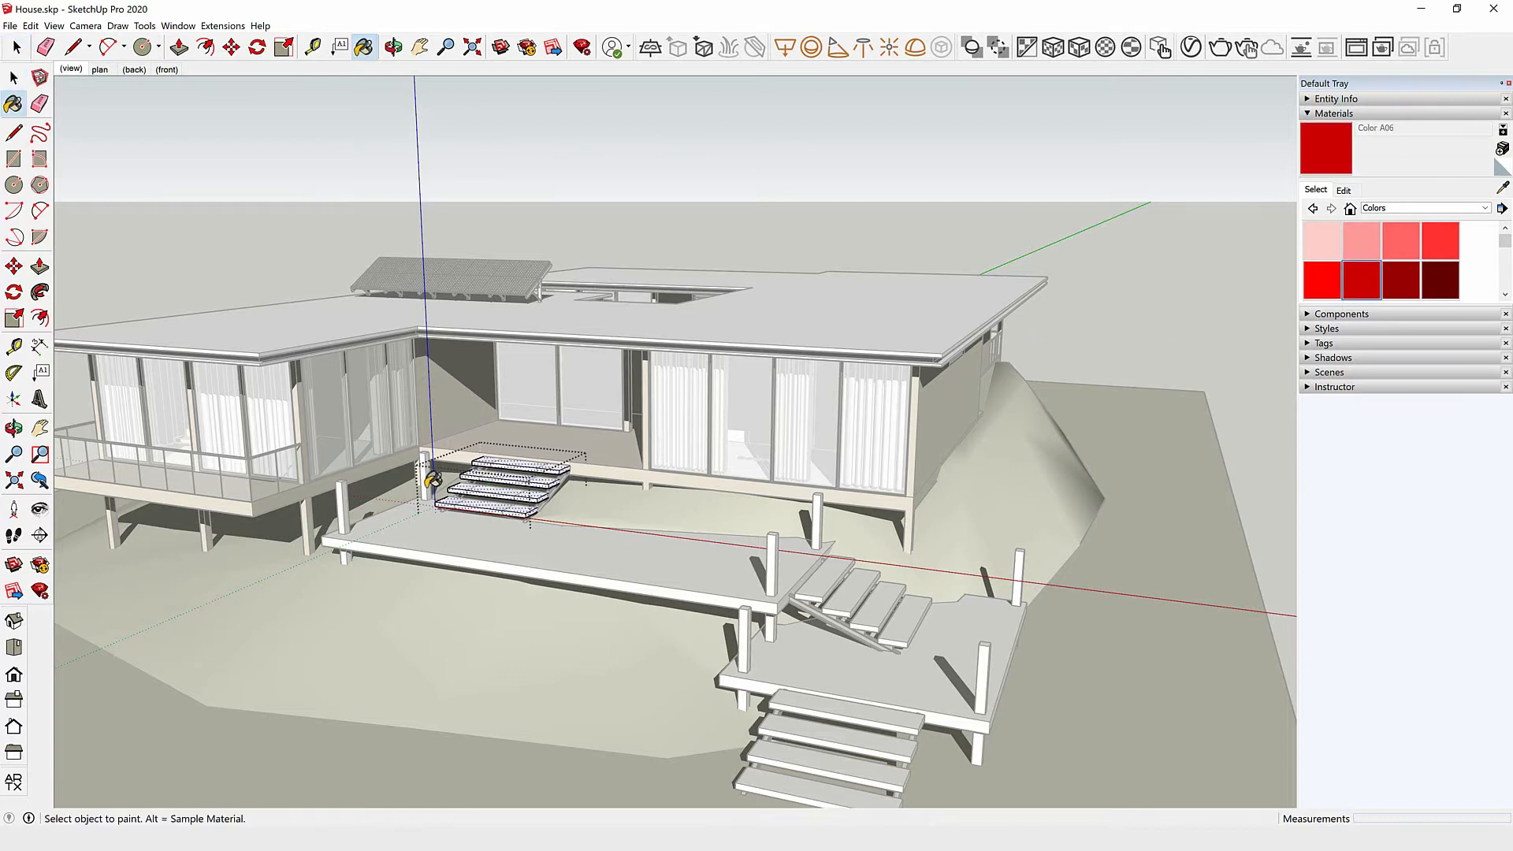
left_click(518, 506)
key("space")
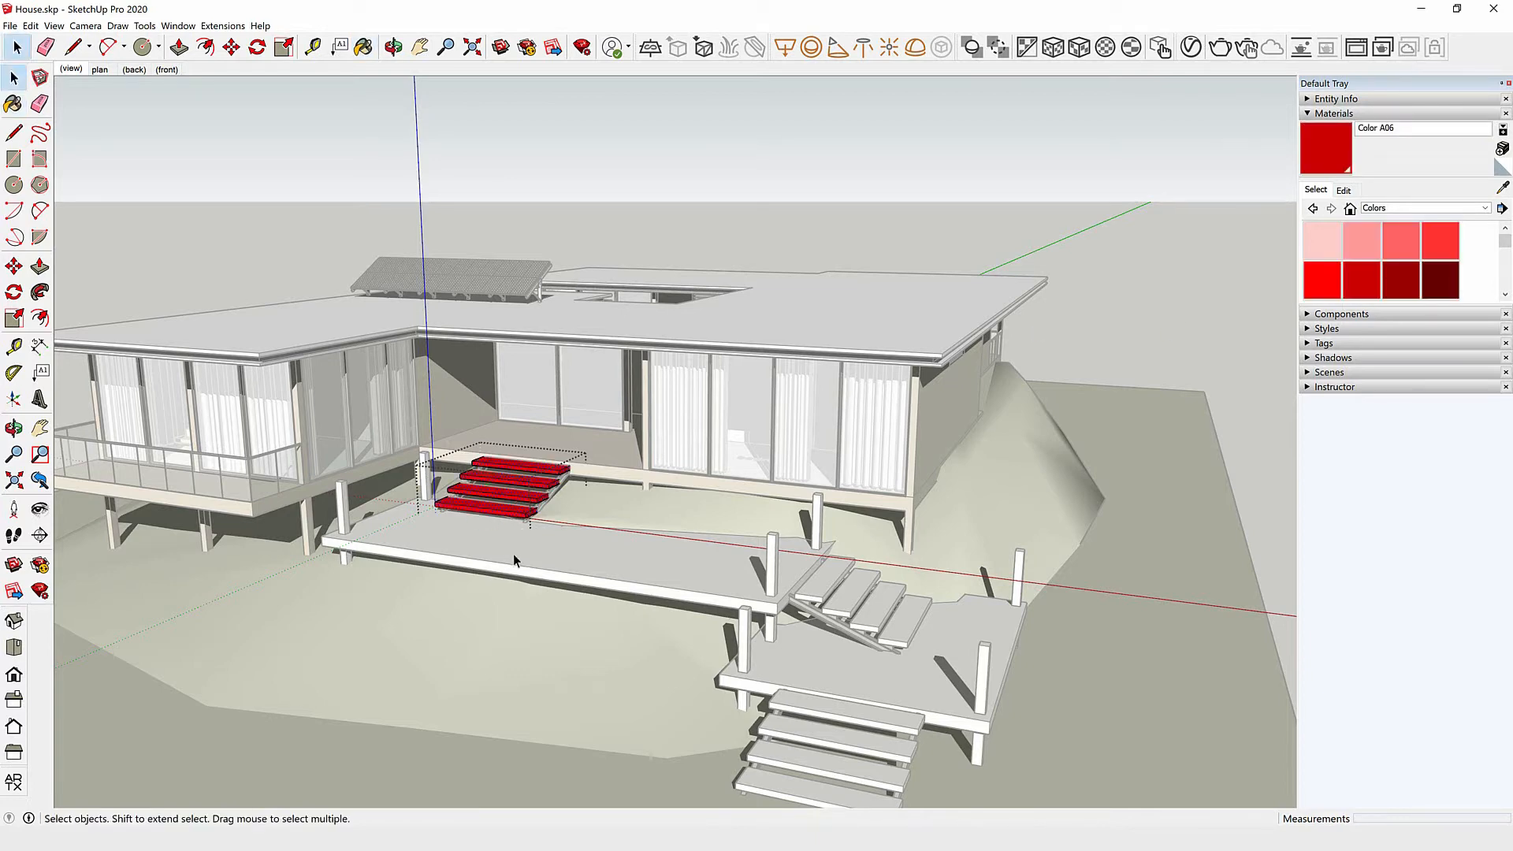
left_click(511, 559)
scroll(504, 499, "down", 3)
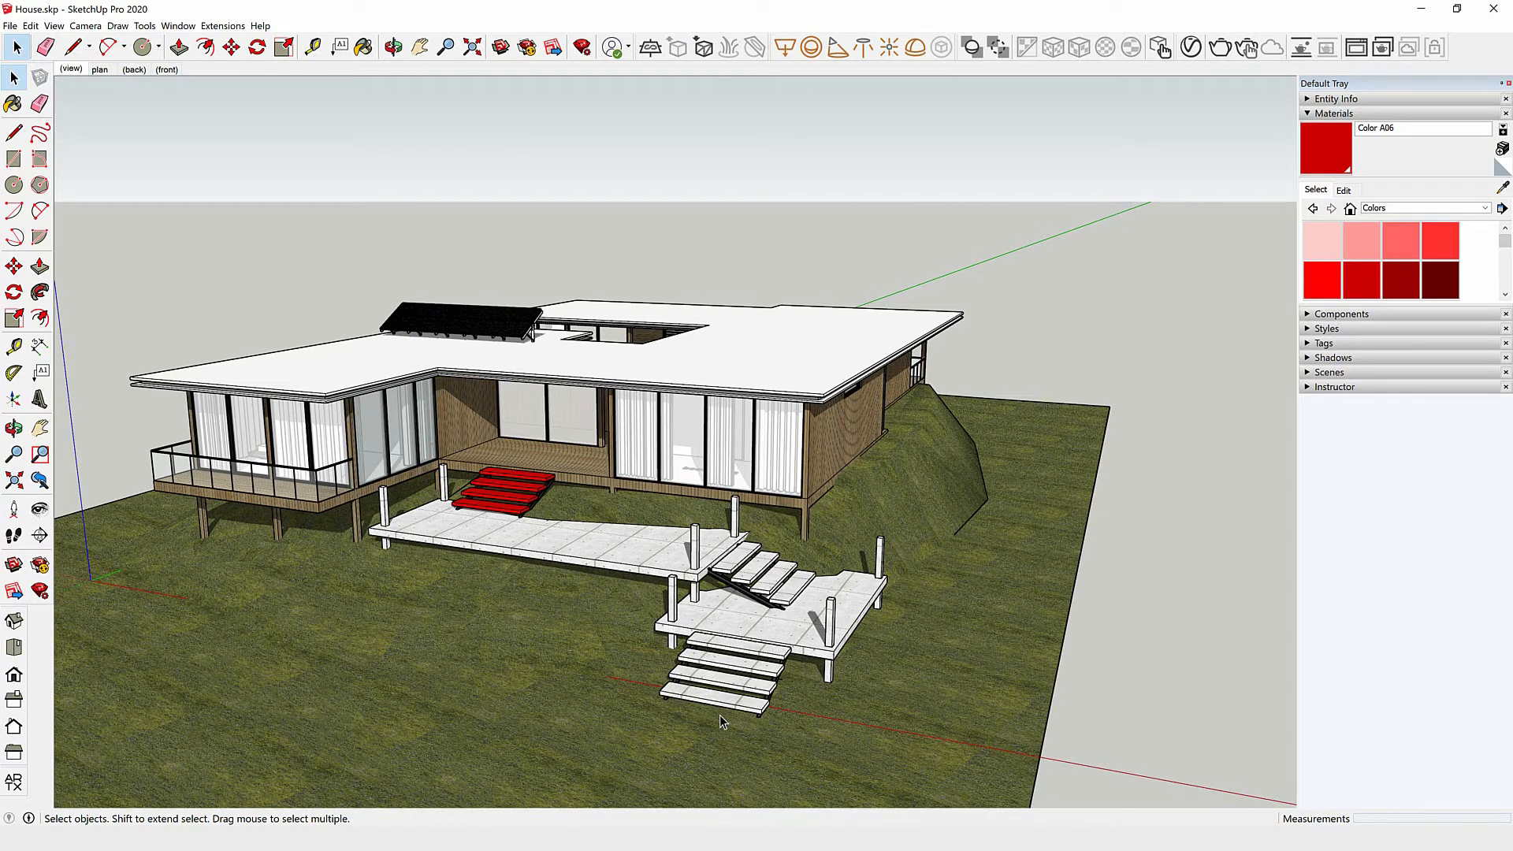
Undo the red paint on the entrance stair and return to the top level of the model
key("ctrl+z")
key("ctrl+z")
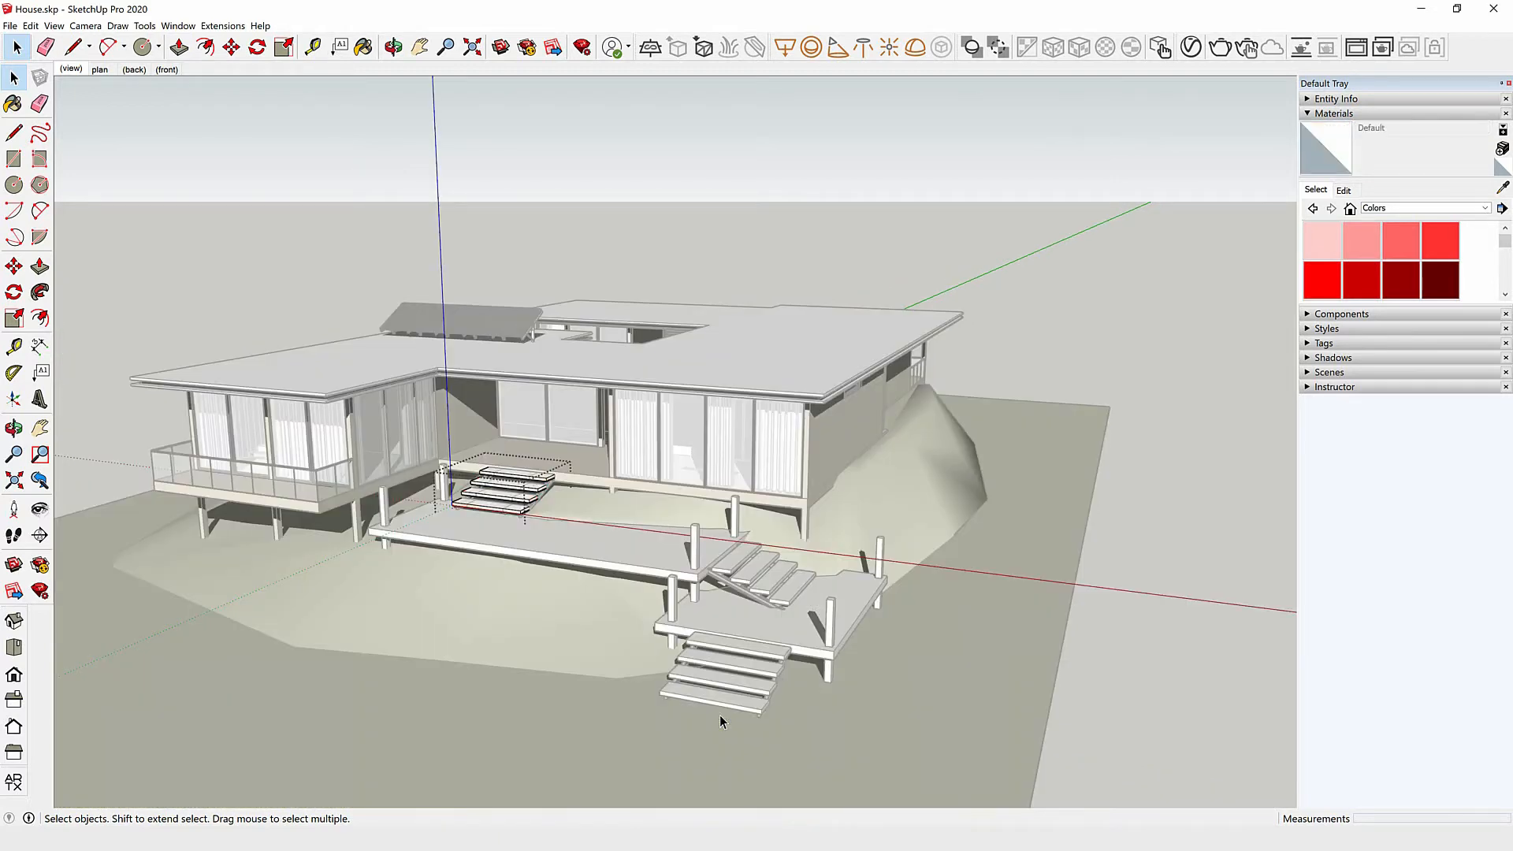
key("ctrl+z")
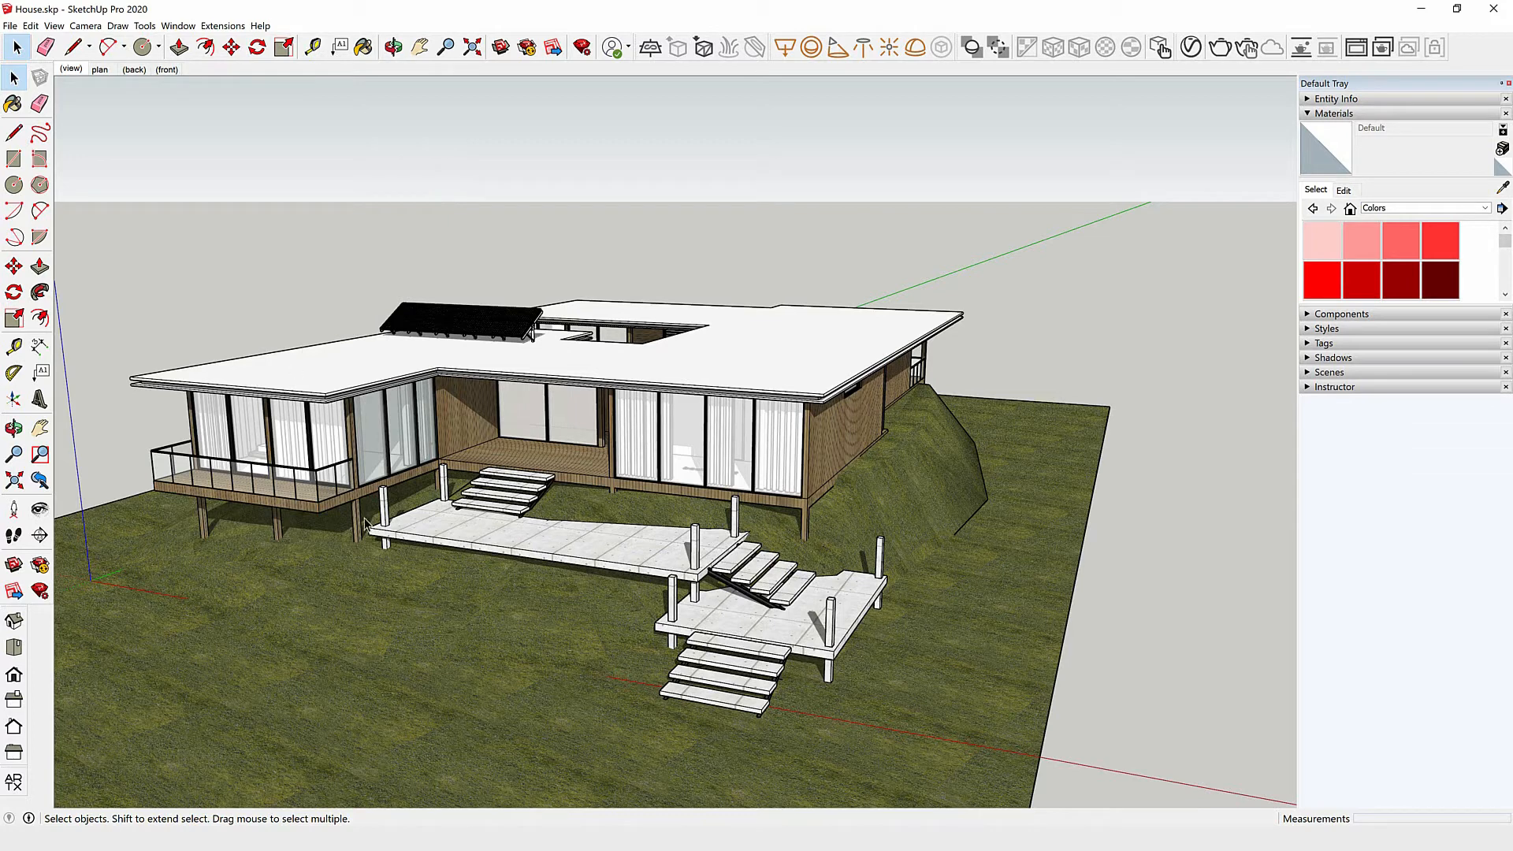
Convert the stair group at the house entrance into a component named 00-Main Stair
left_click(499, 512)
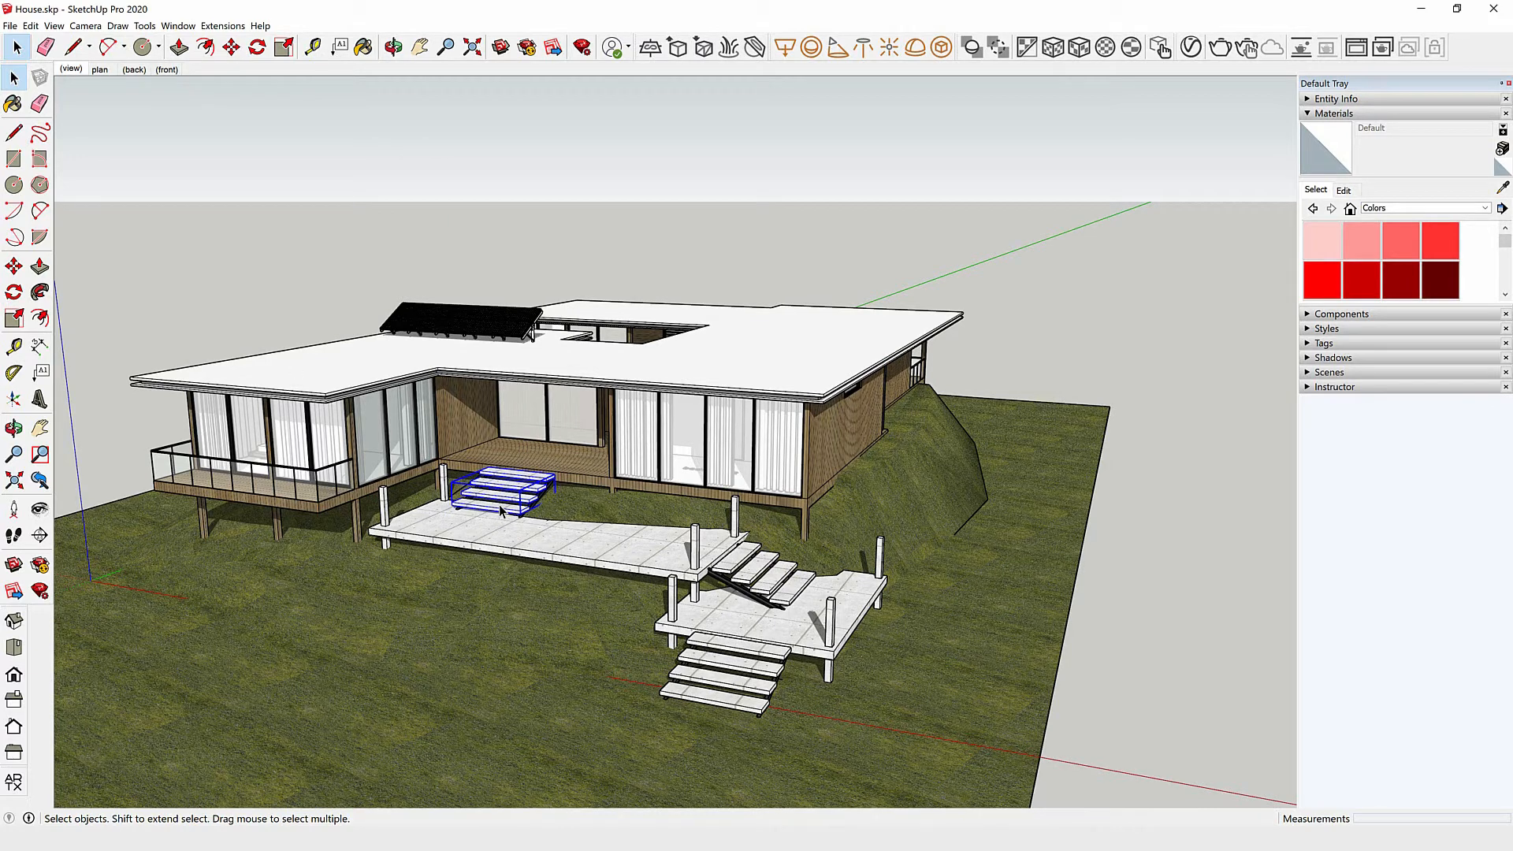
right_click(500, 510)
left_click(508, 498)
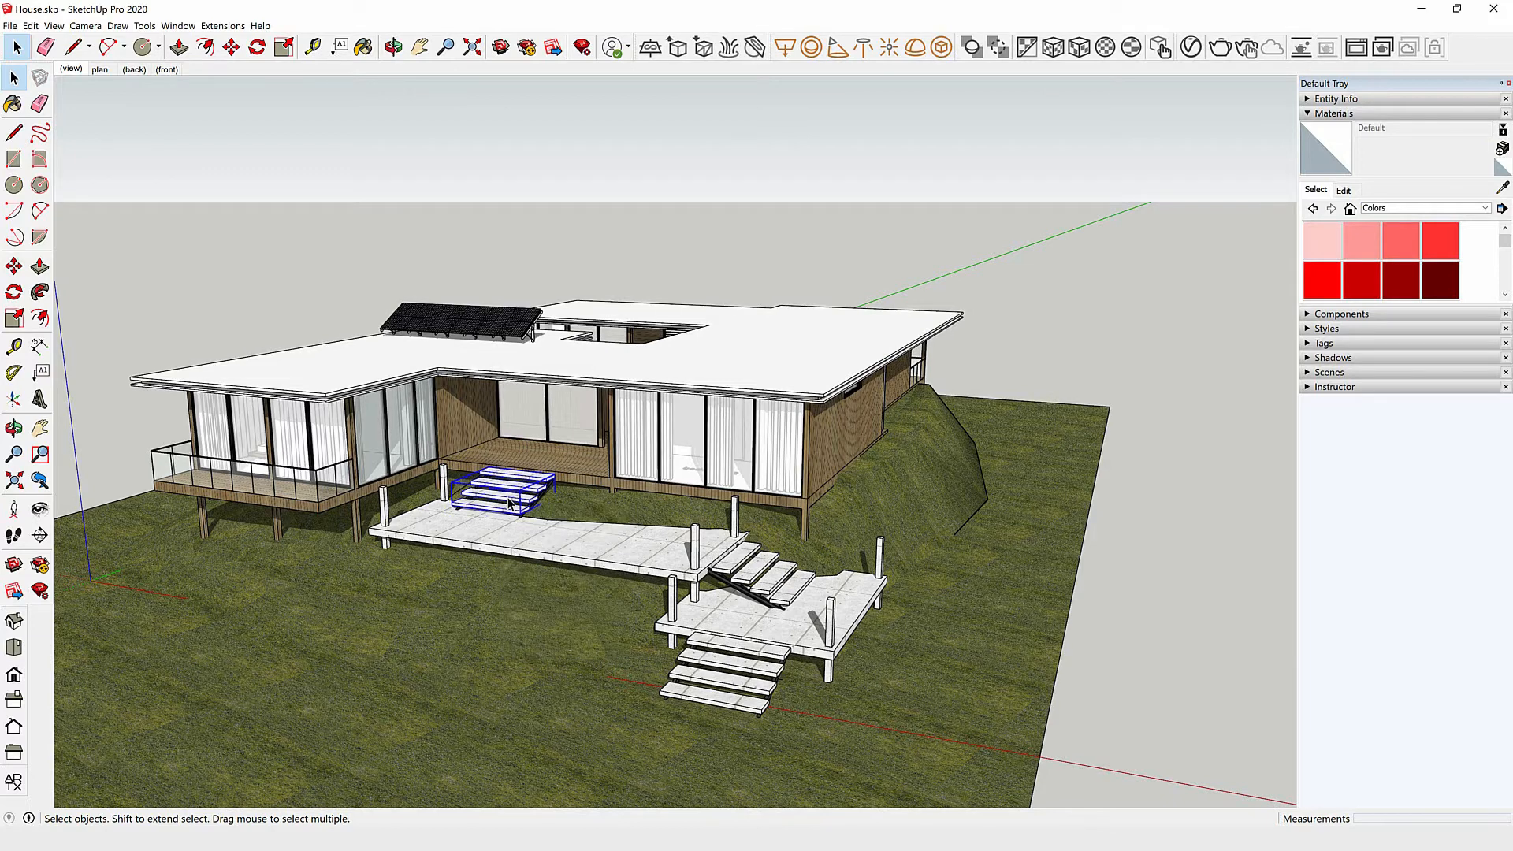
right_click(509, 505)
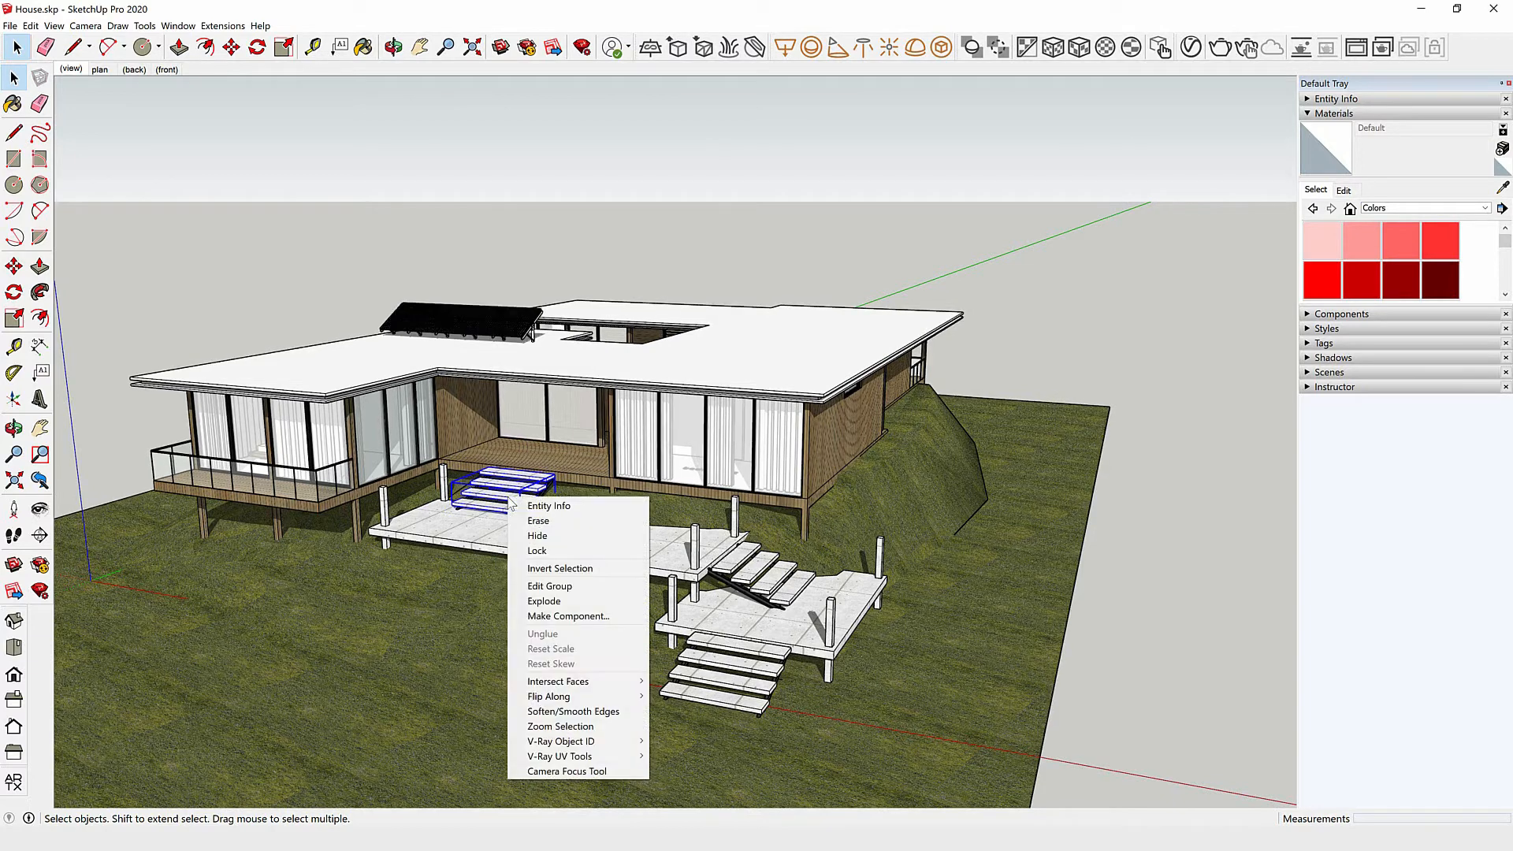
left_click(578, 618)
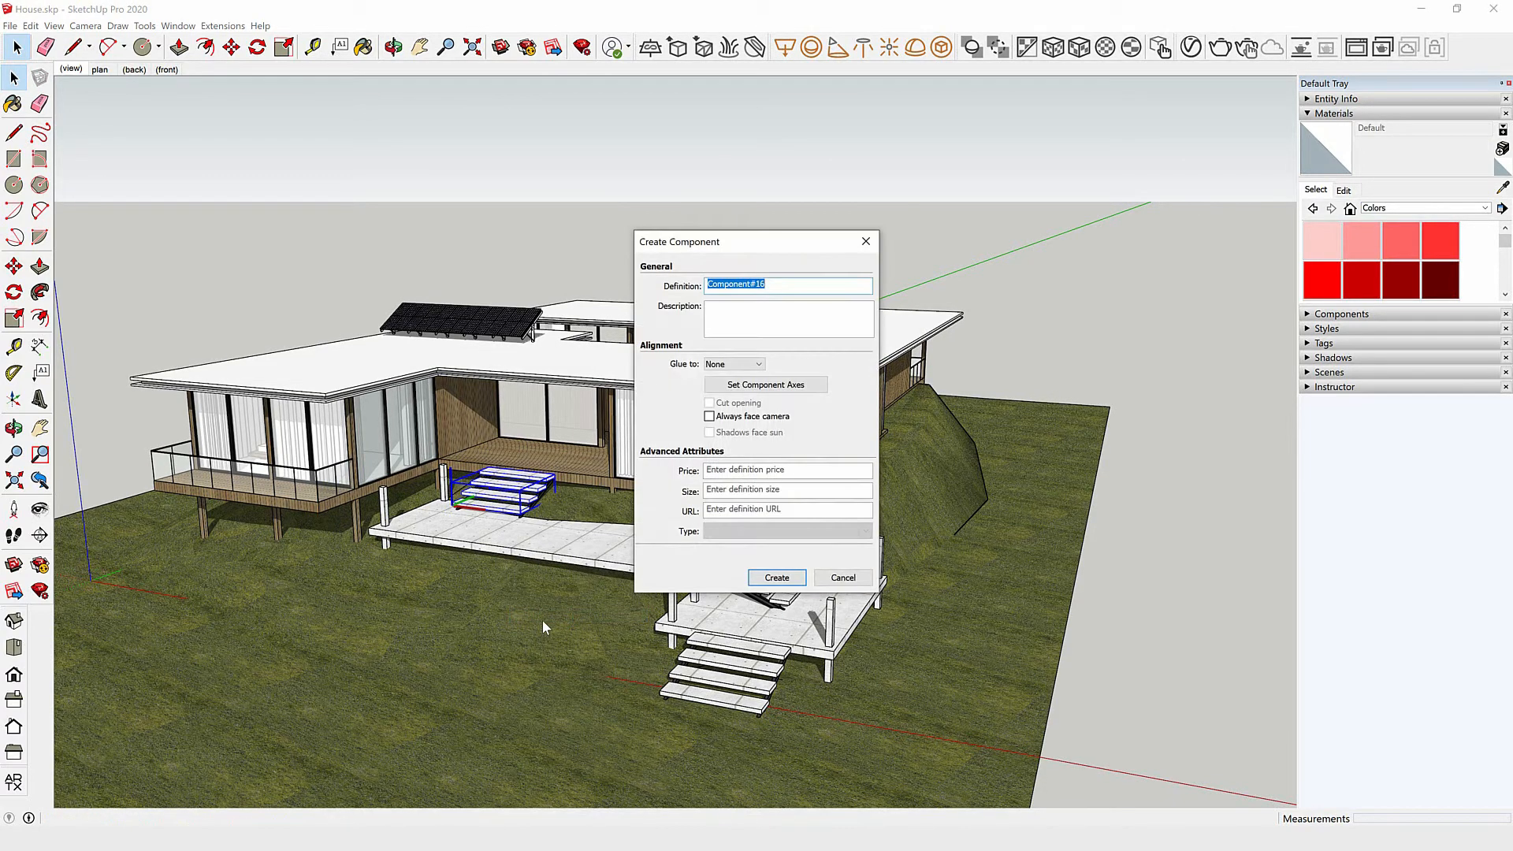
type("00")
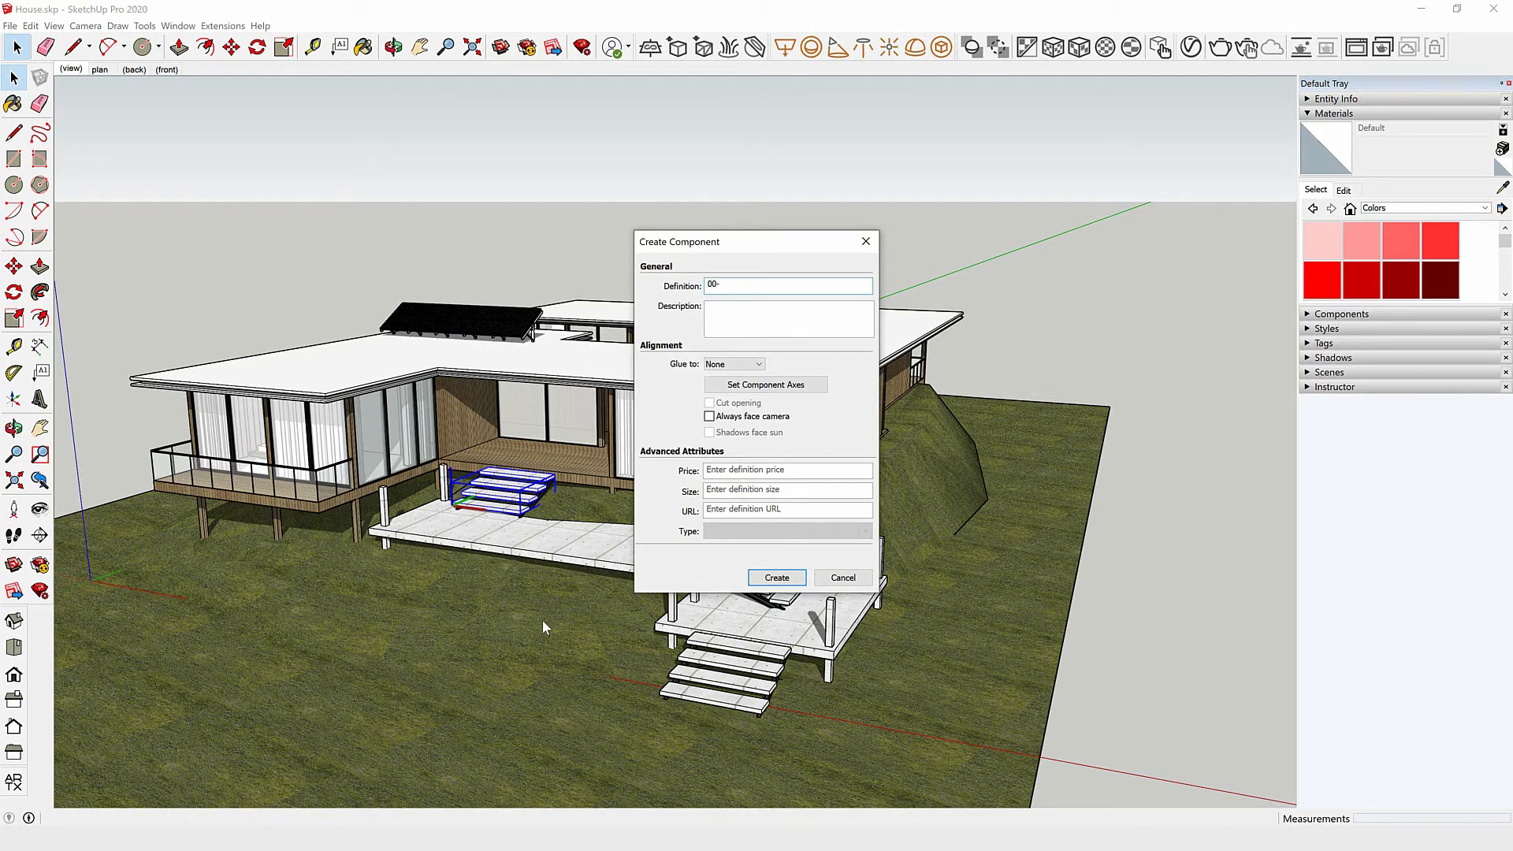
type("-Main Stair")
left_click(777, 579)
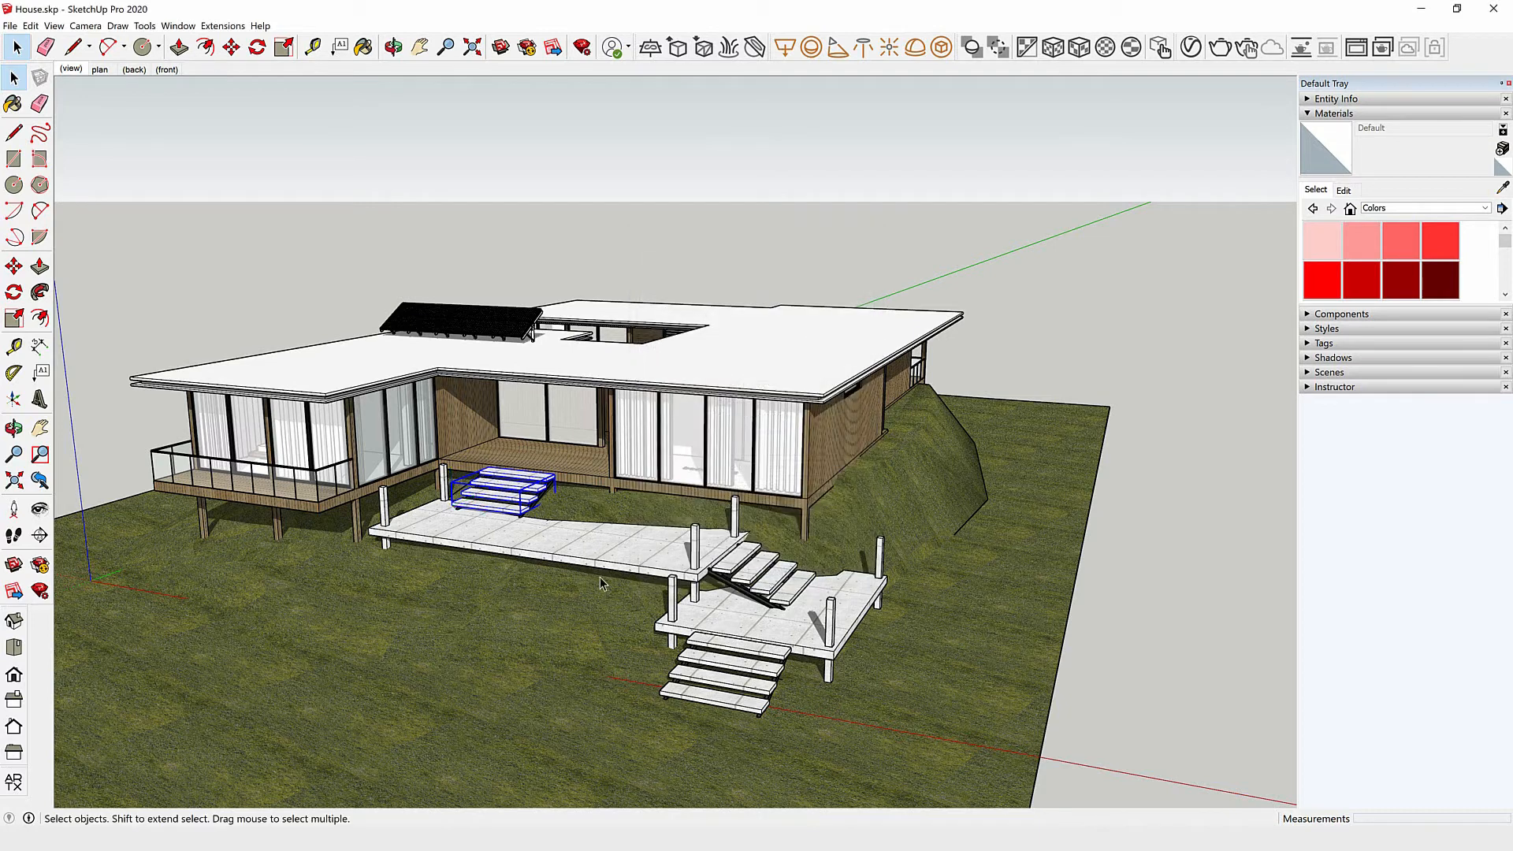
Convert the middle stair group between the two platforms into a component named 1
left_click(769, 585)
left_click(770, 587)
right_click(772, 583)
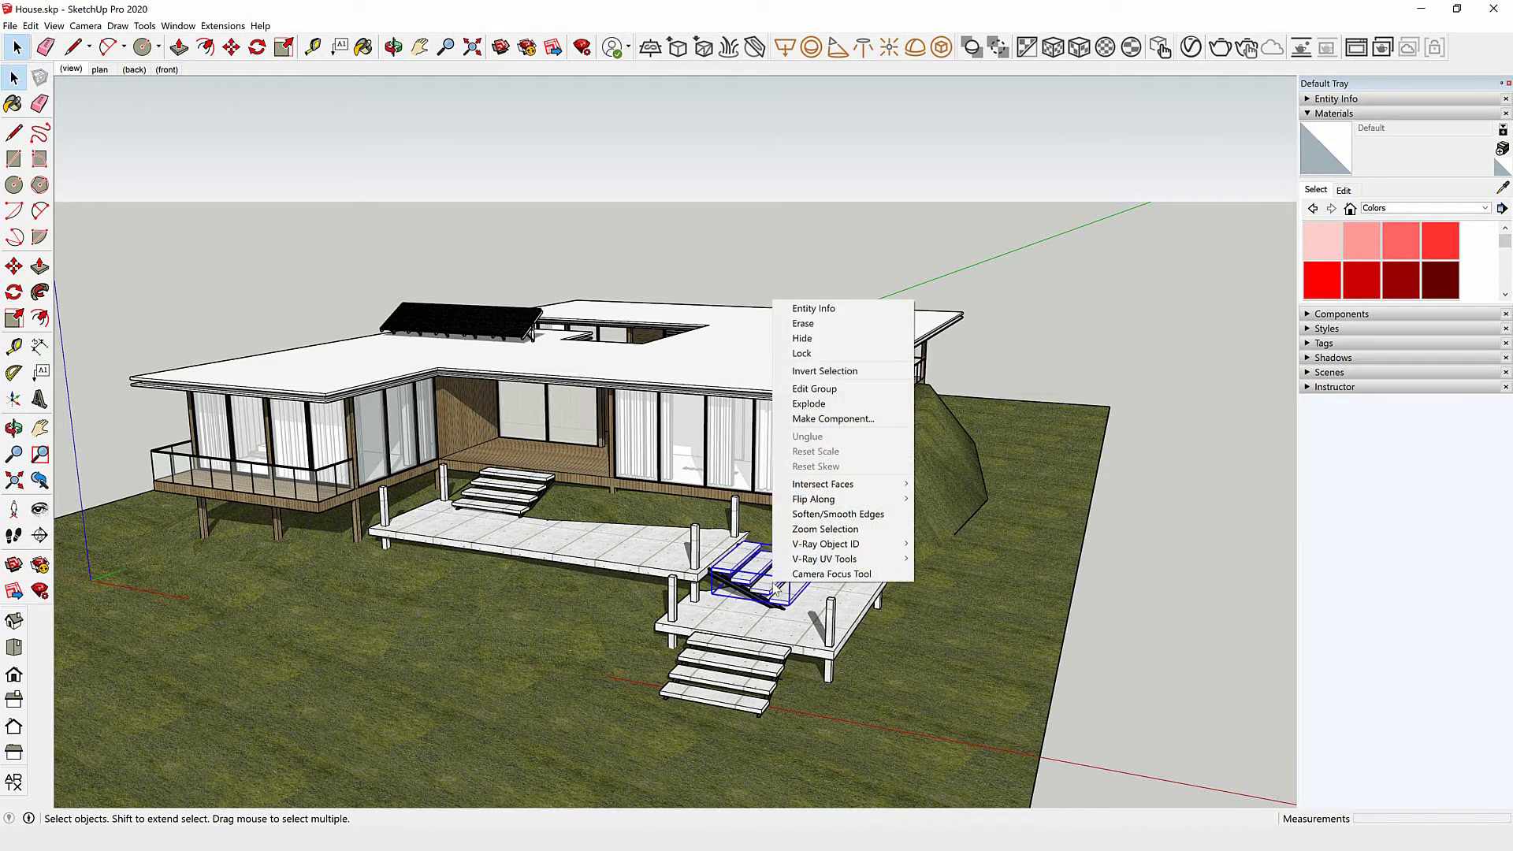
left_click(823, 420)
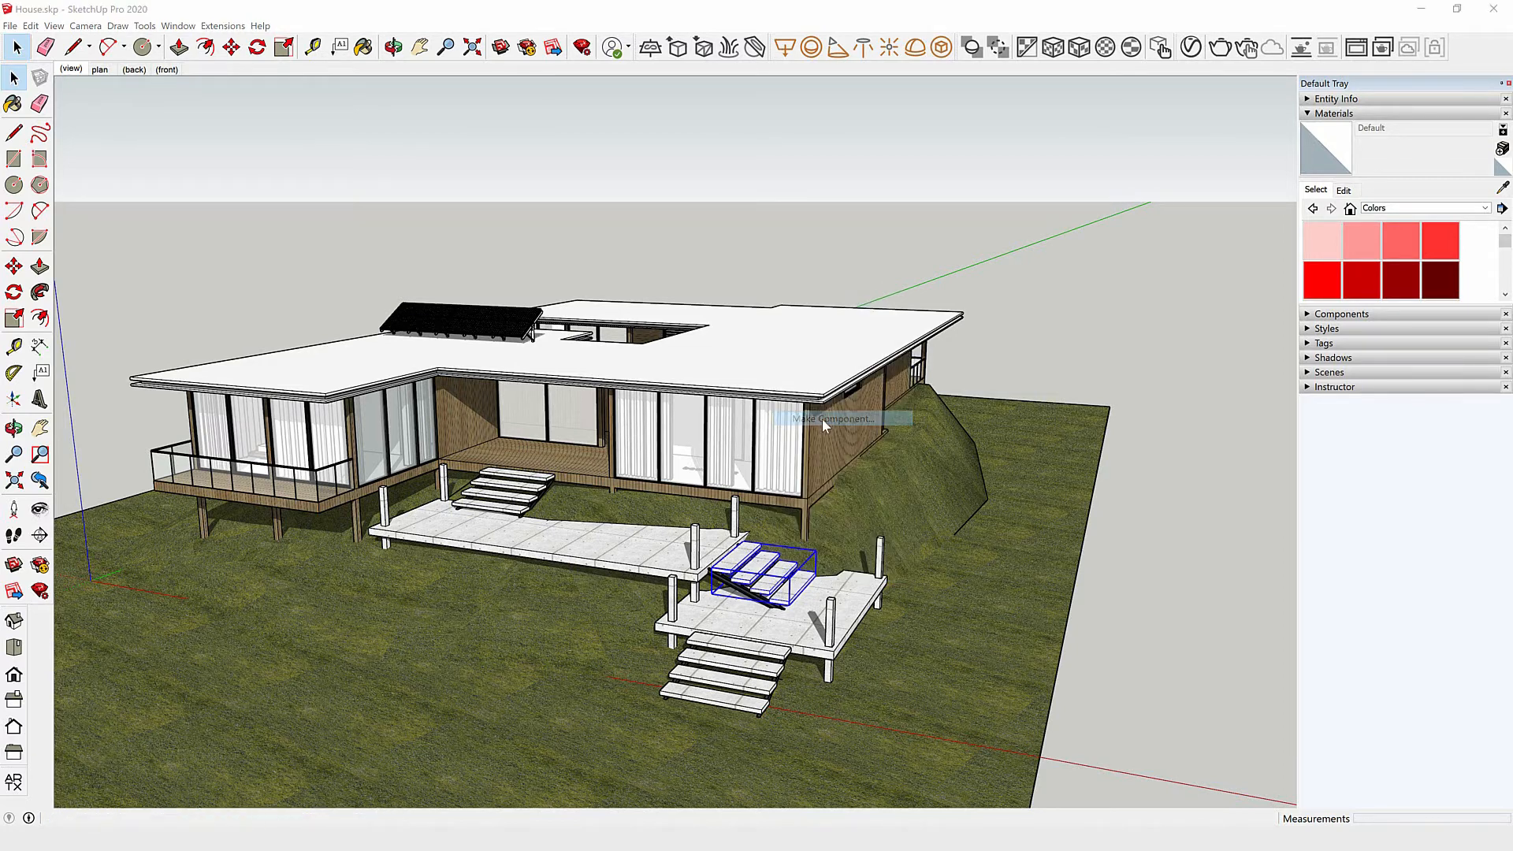
type("1")
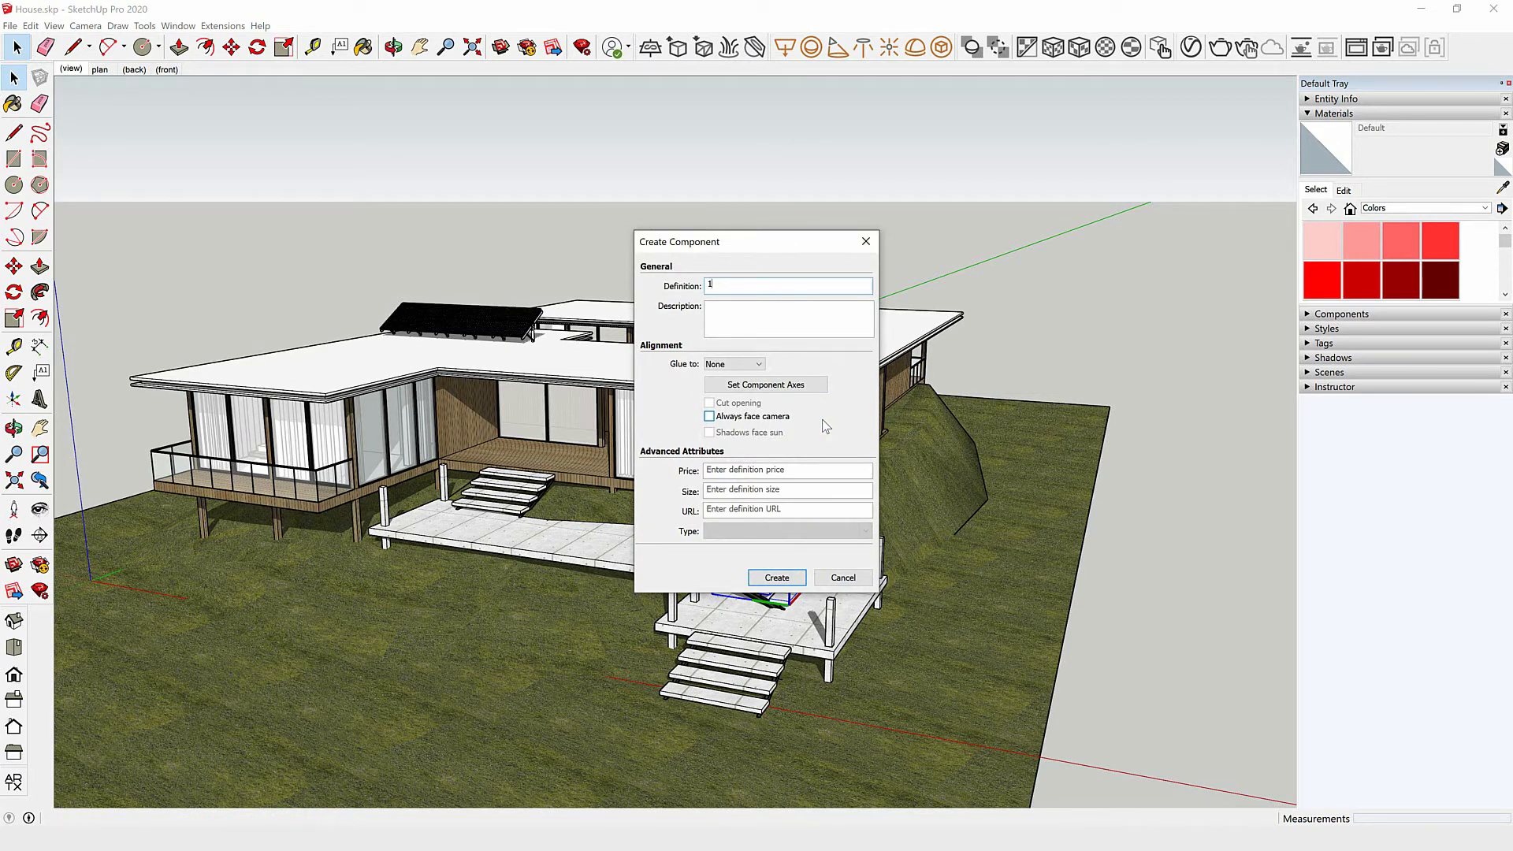
left_click(777, 578)
Convert the lowest stair group in front of the small platform into a component named 2
left_click(753, 692)
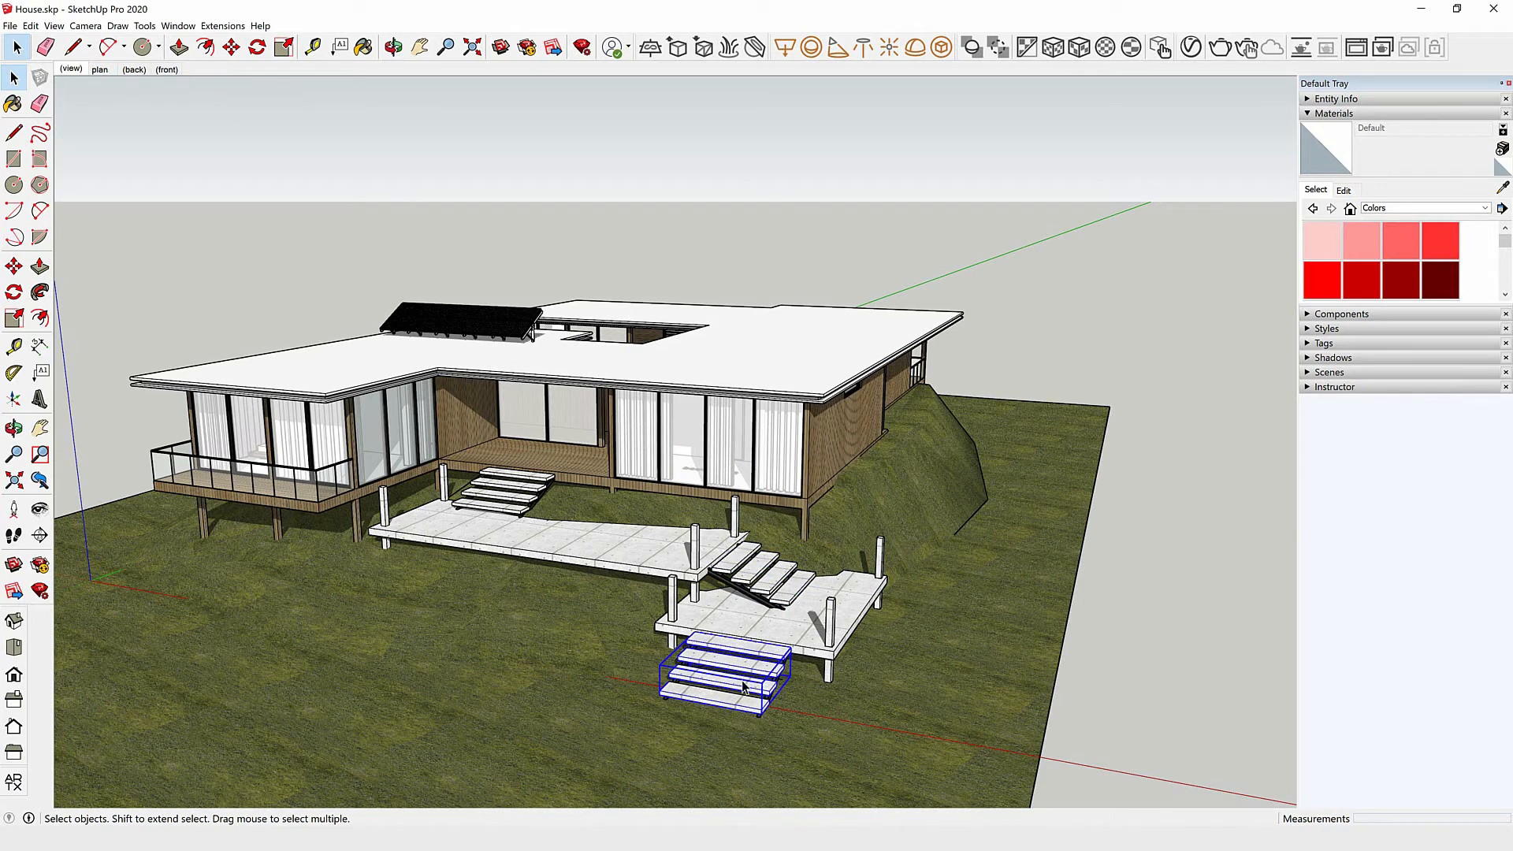
right_click(743, 687)
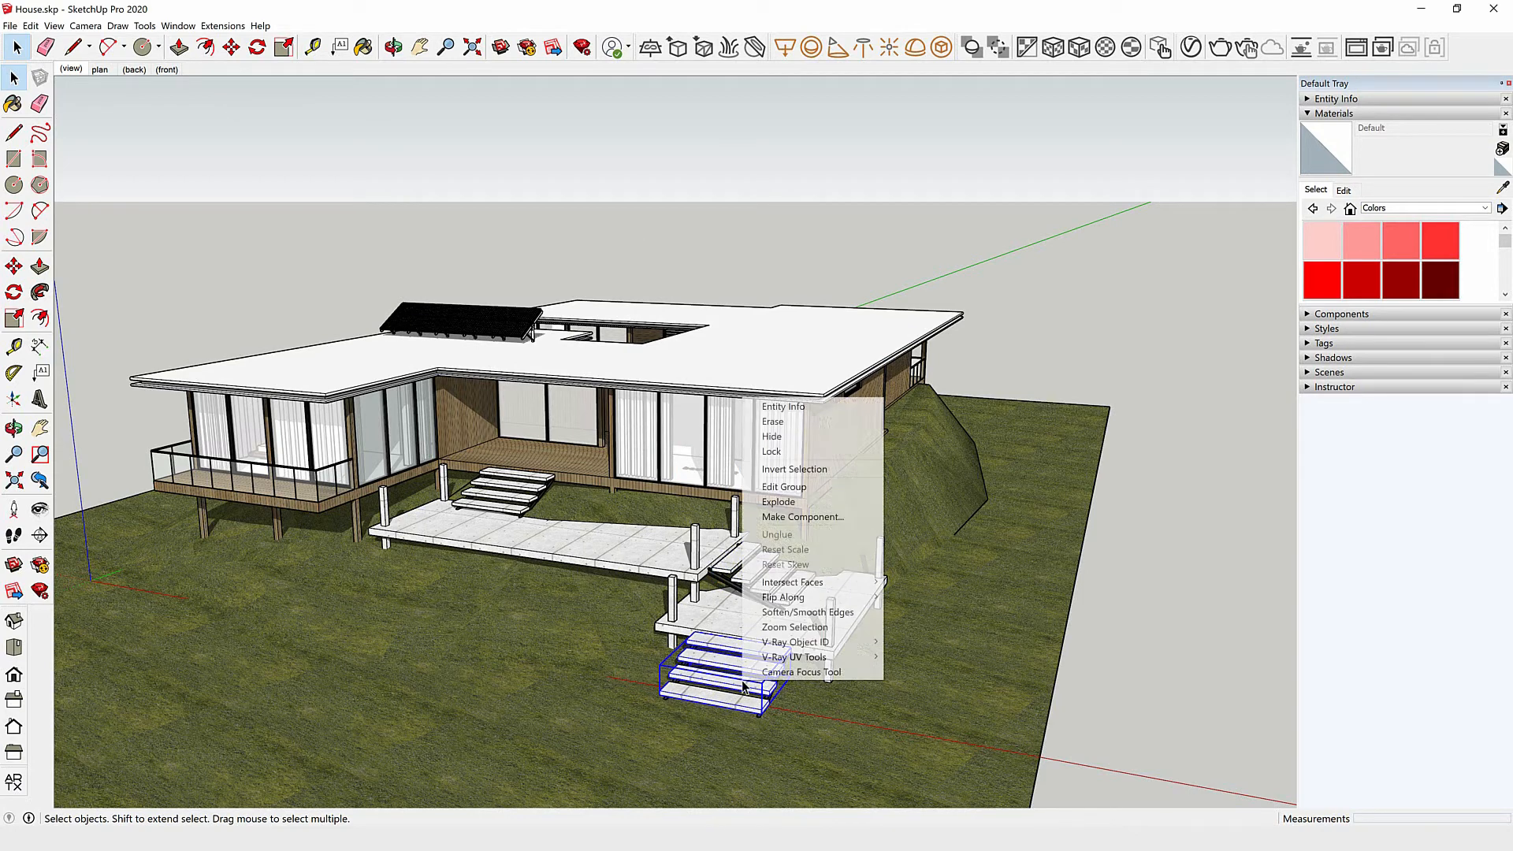
left_click(804, 518)
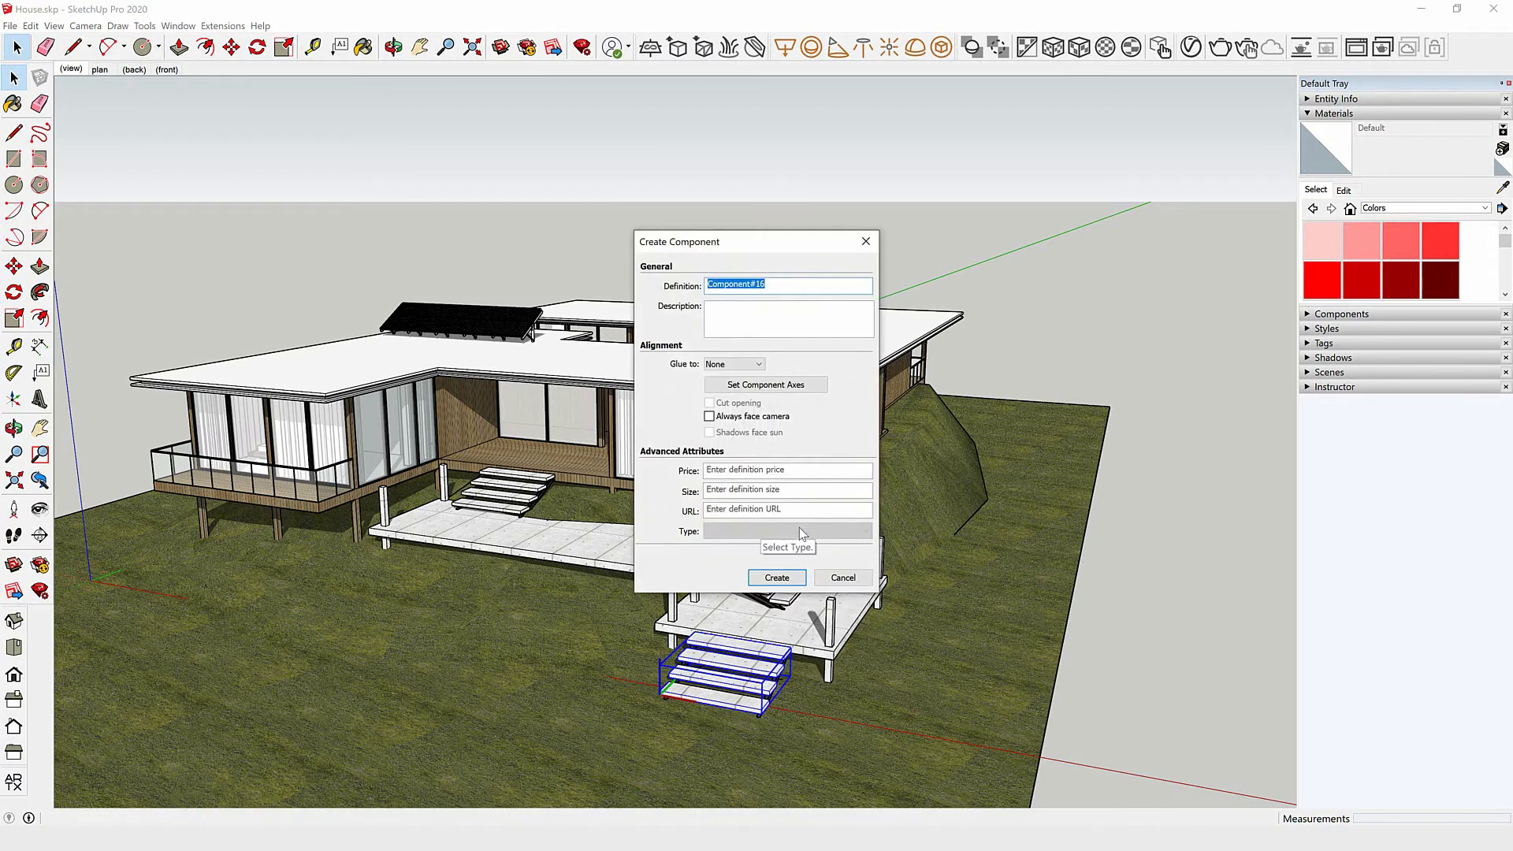
type("2")
left_click(776, 578)
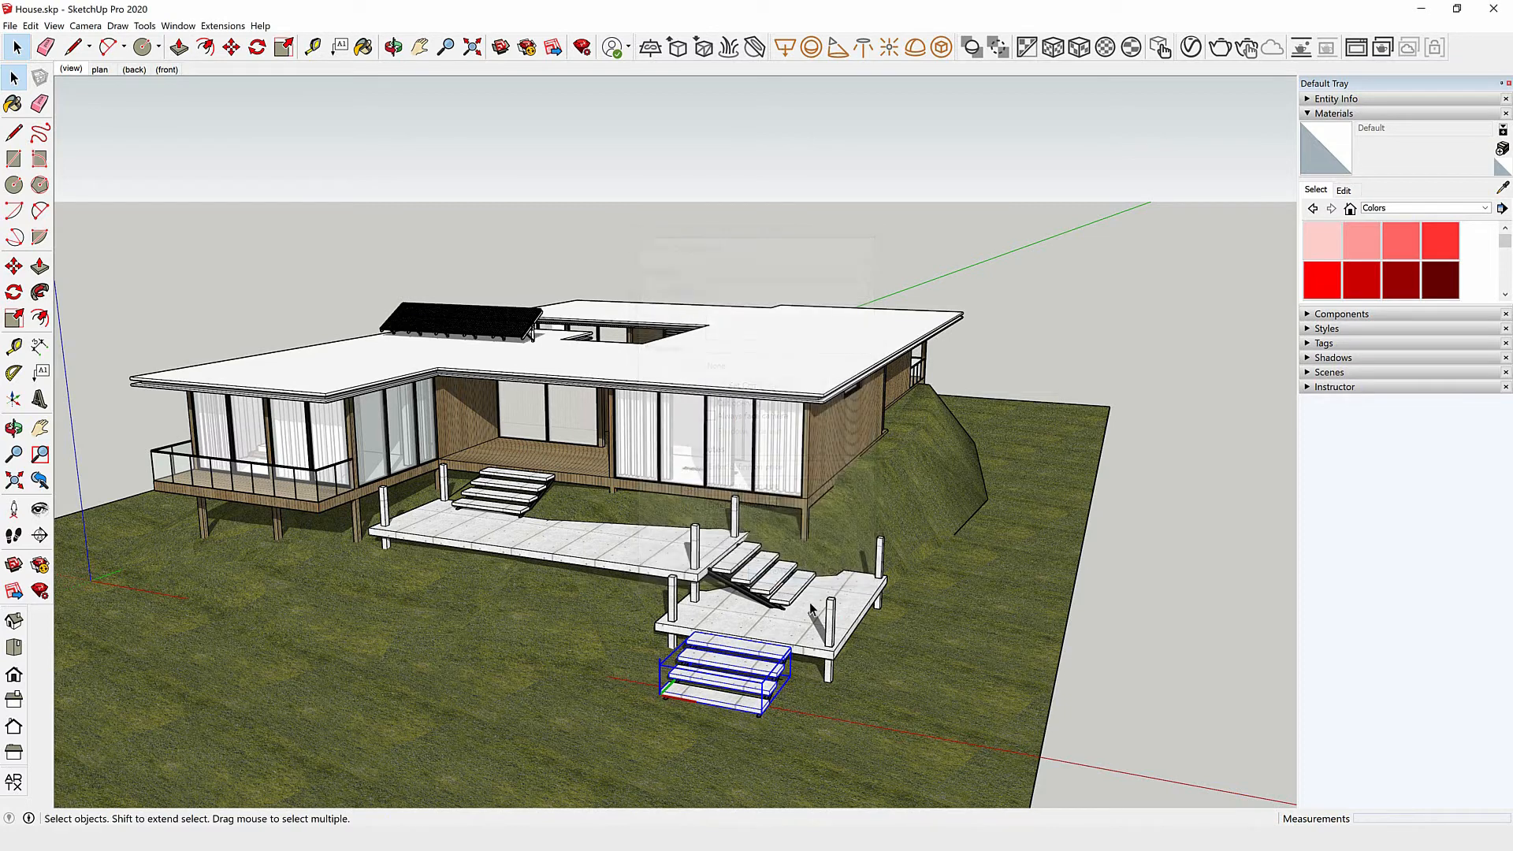
Display the list of components in the model and clear the current selection
left_click(1310, 319)
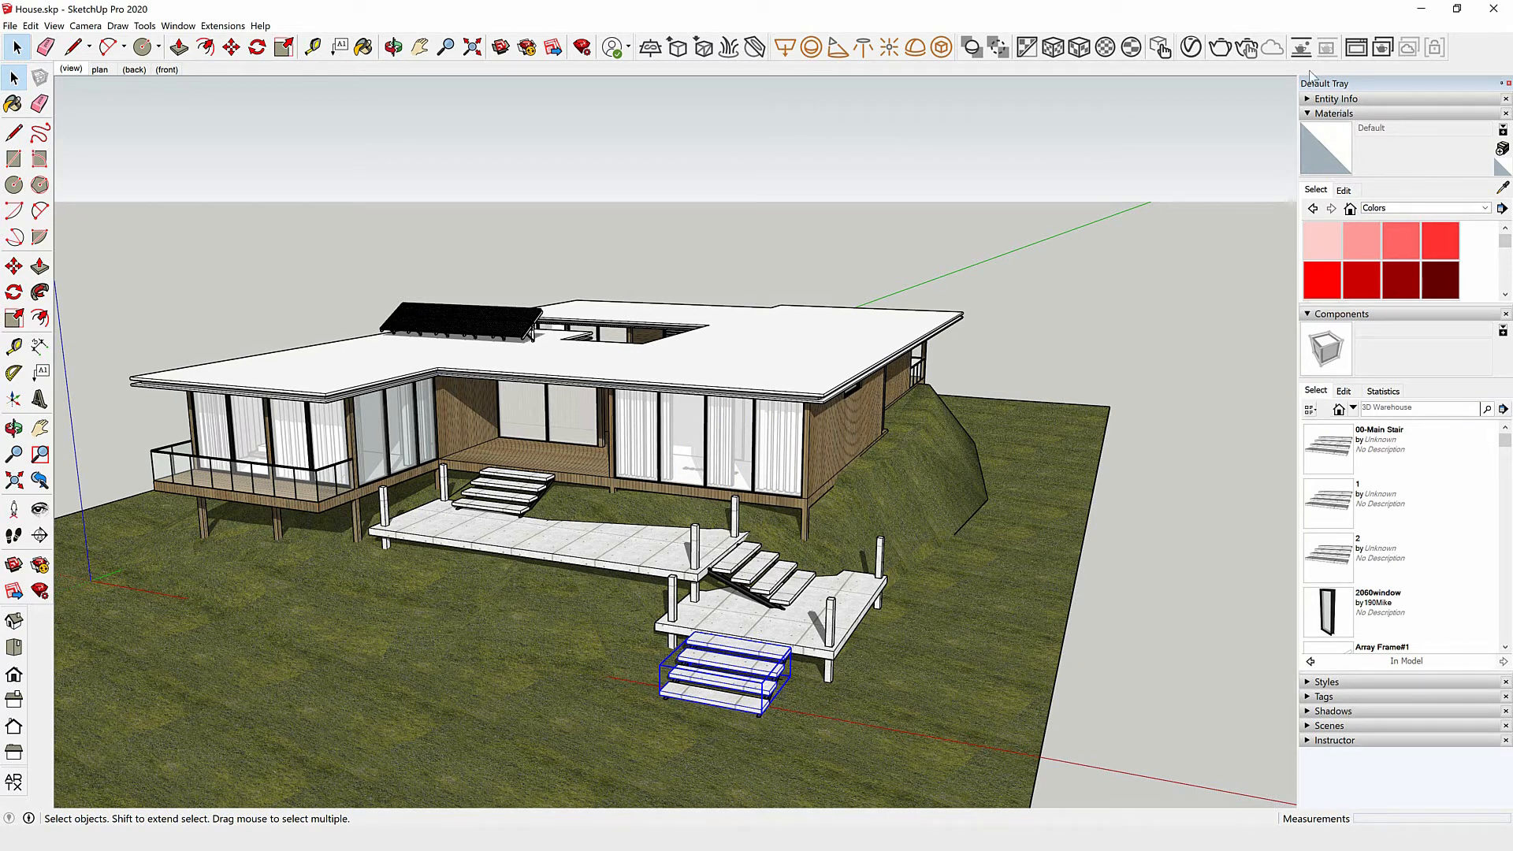
left_click(186, 24)
mouse_move(285, 50)
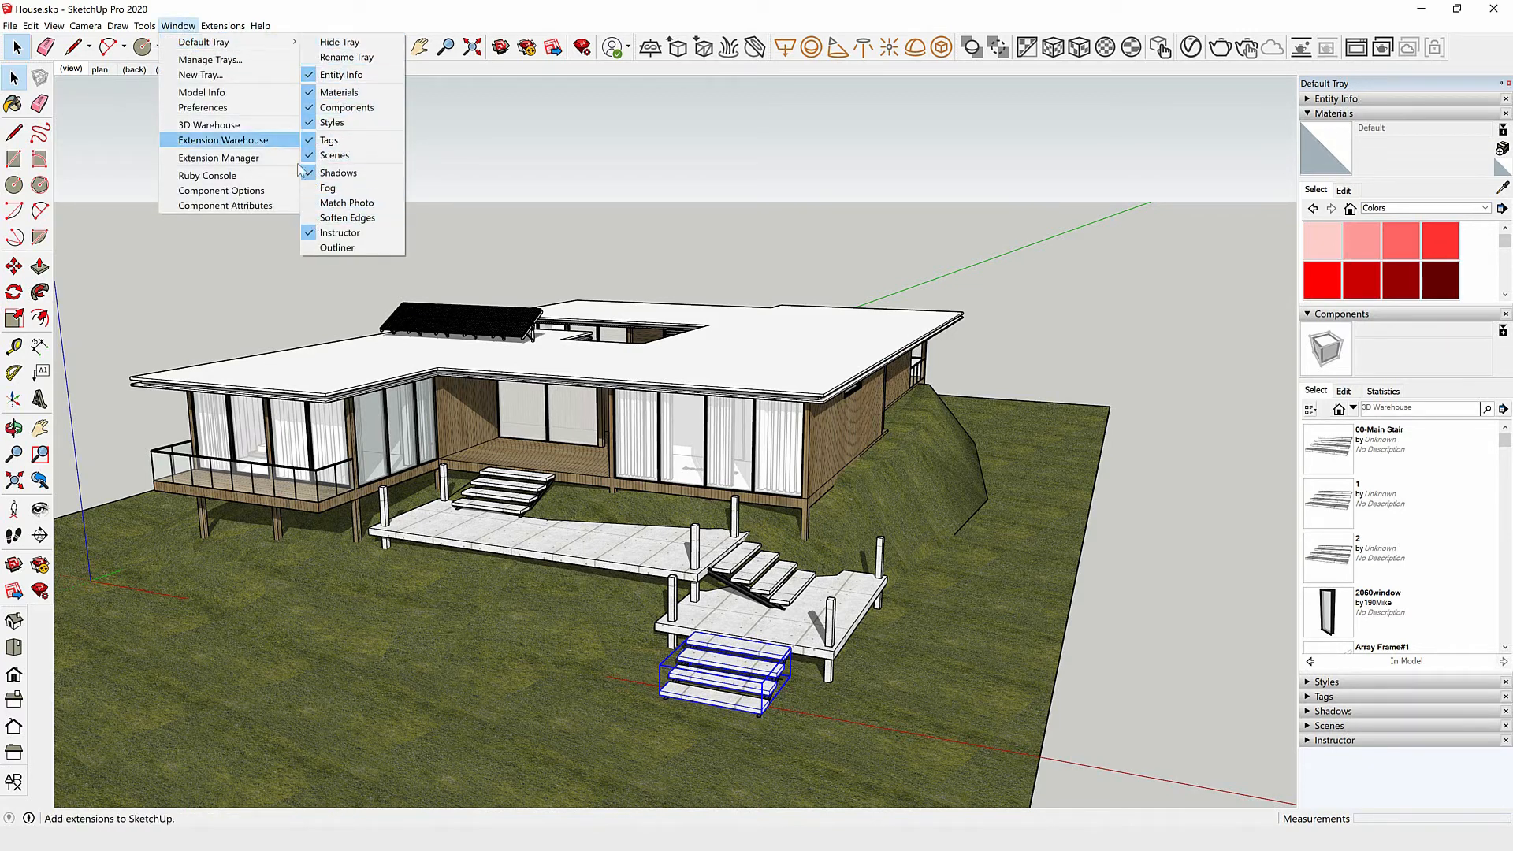
left_click(1153, 561)
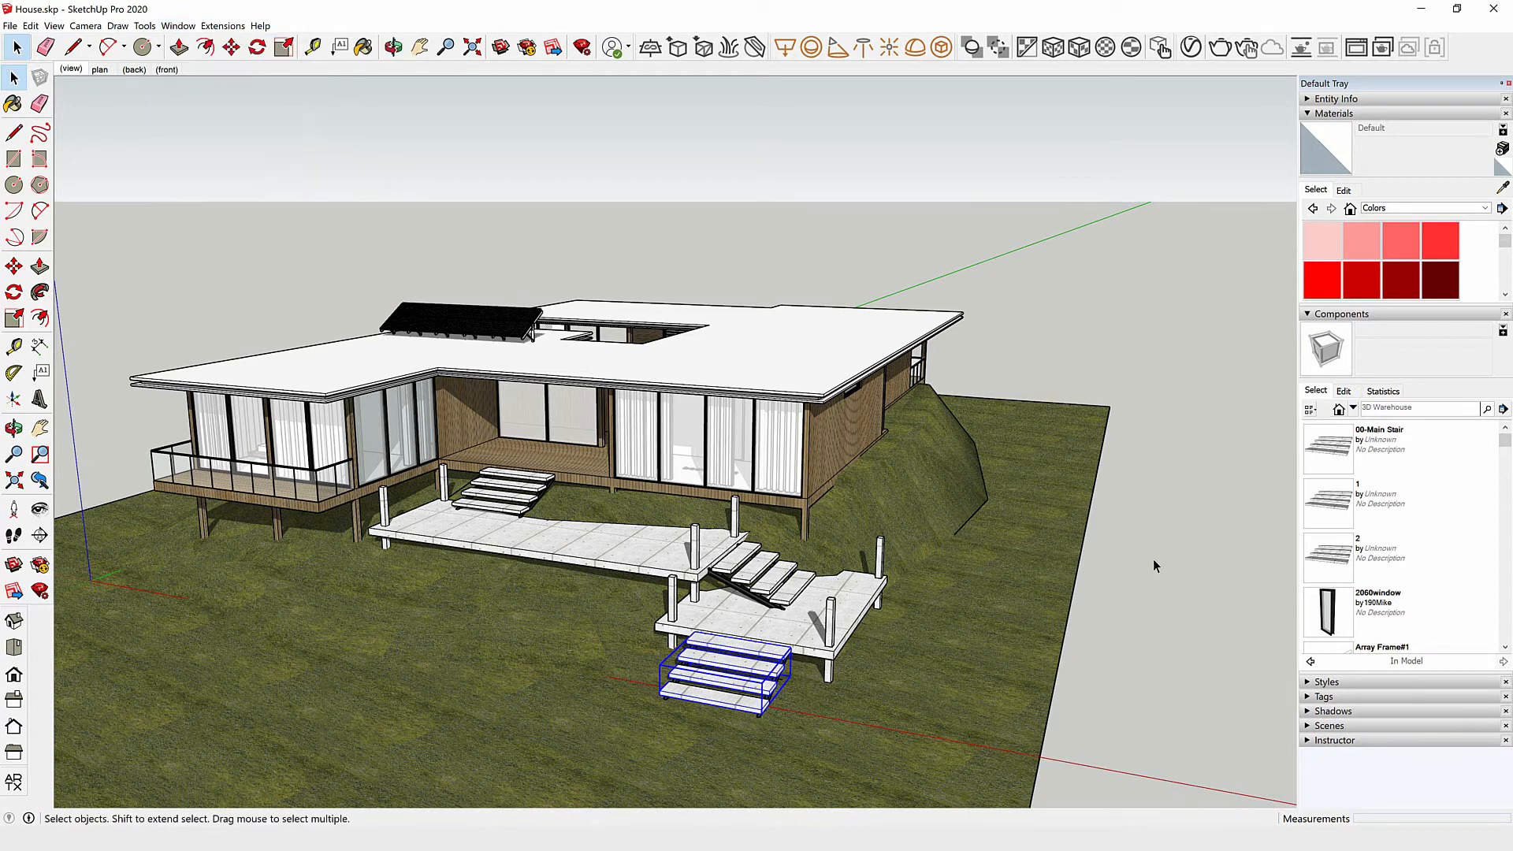
left_click(1153, 564)
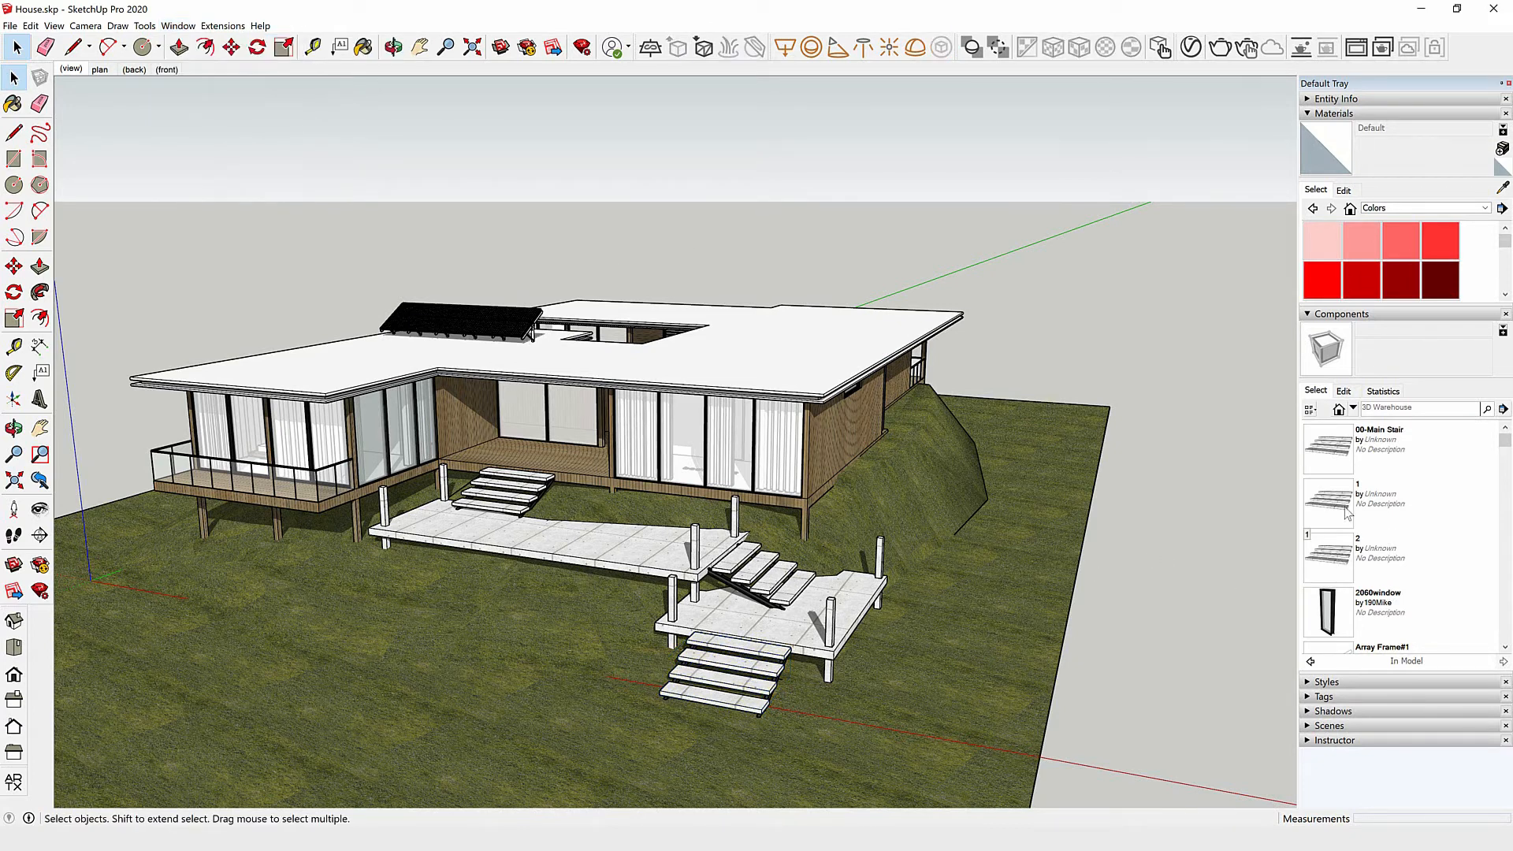
Replace the middle stair between the platforms with the 00-Main Stair component
left_click(786, 585)
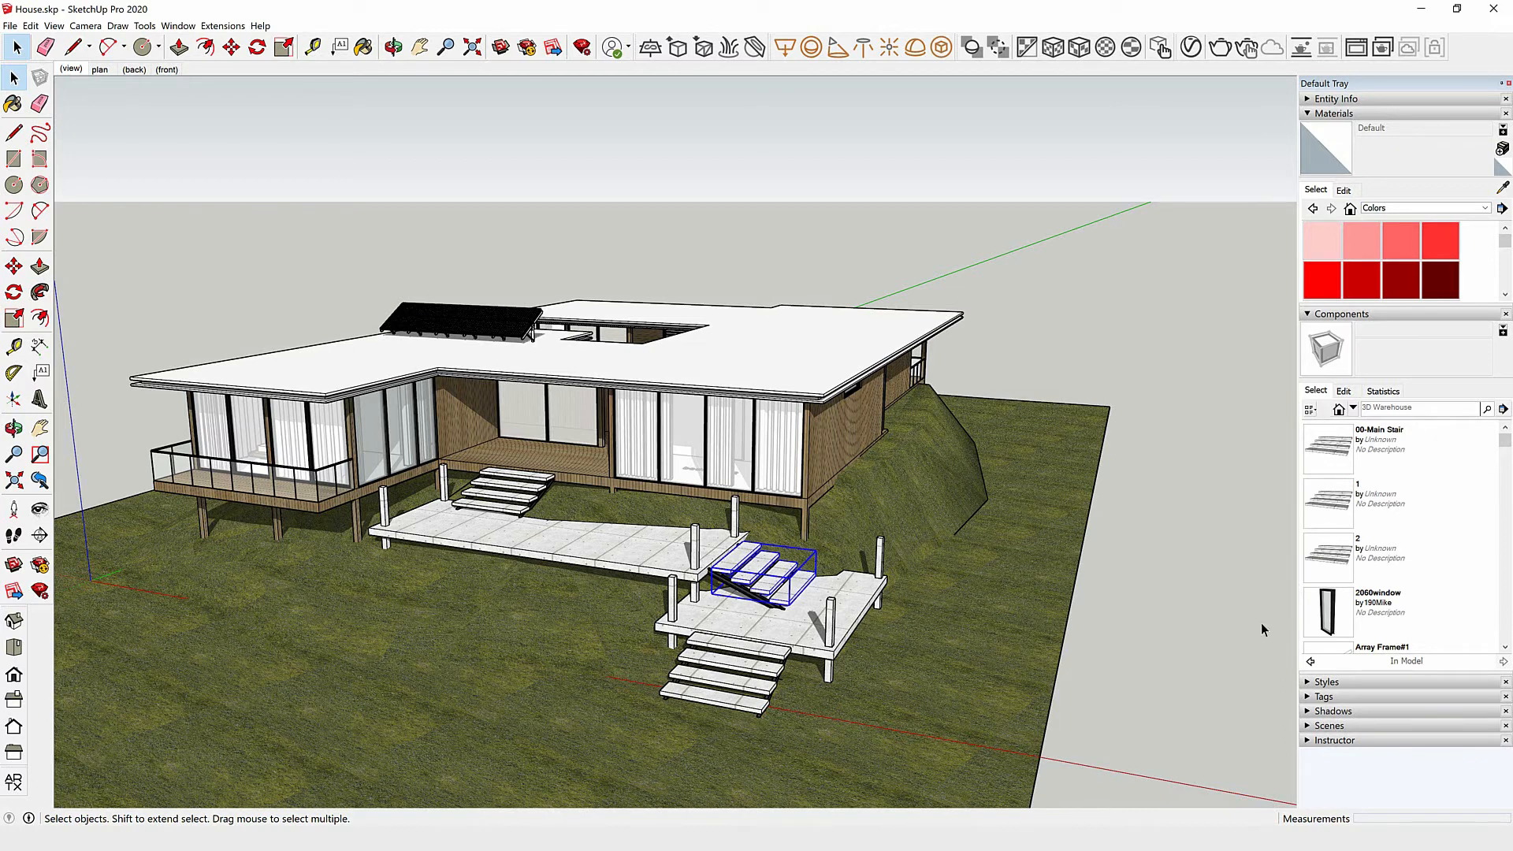
left_click(1371, 448)
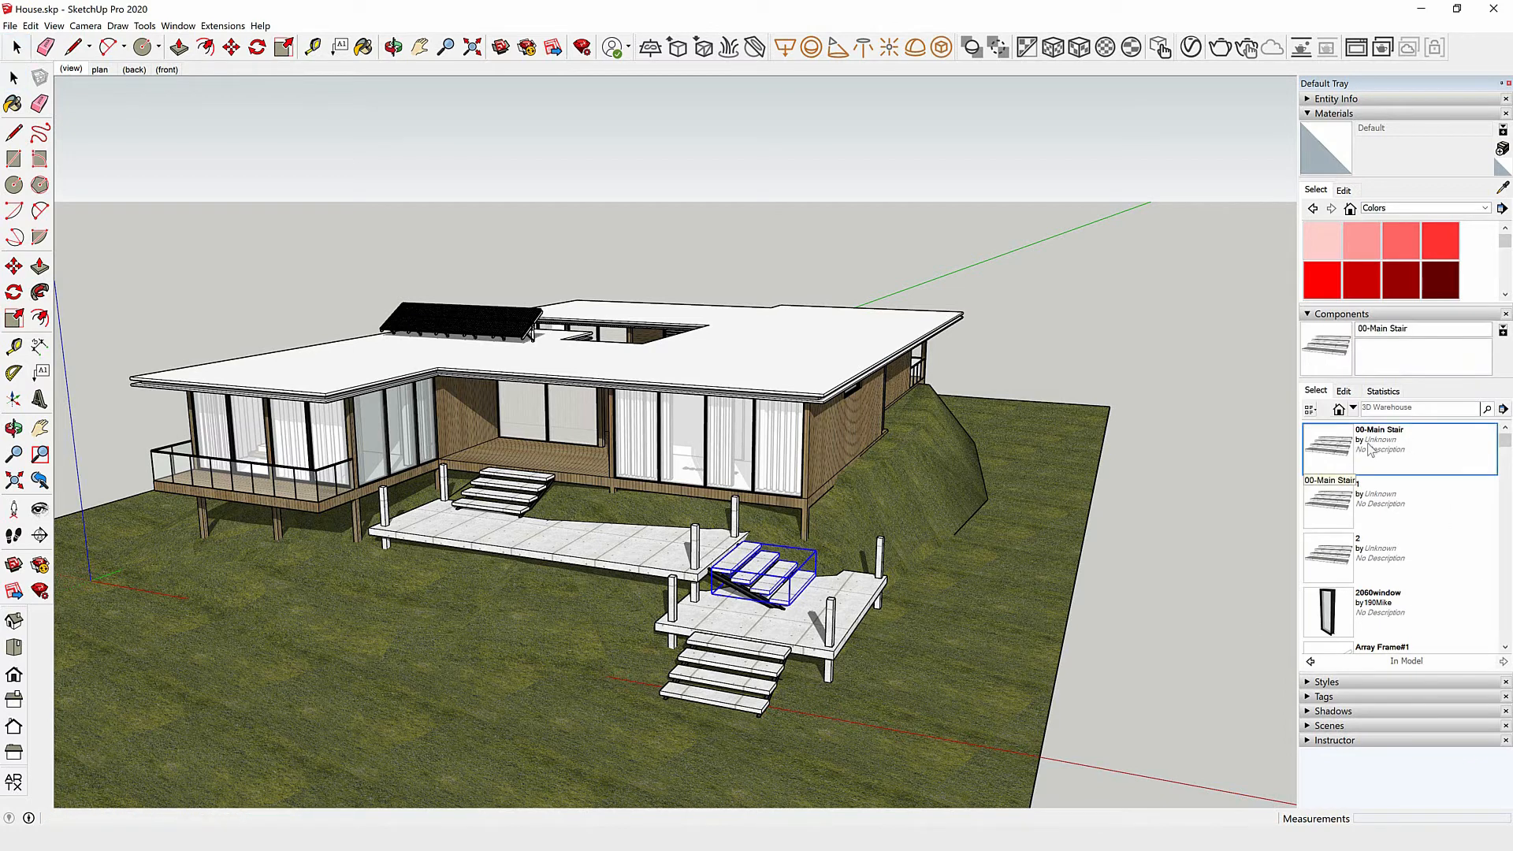
right_click(1465, 451)
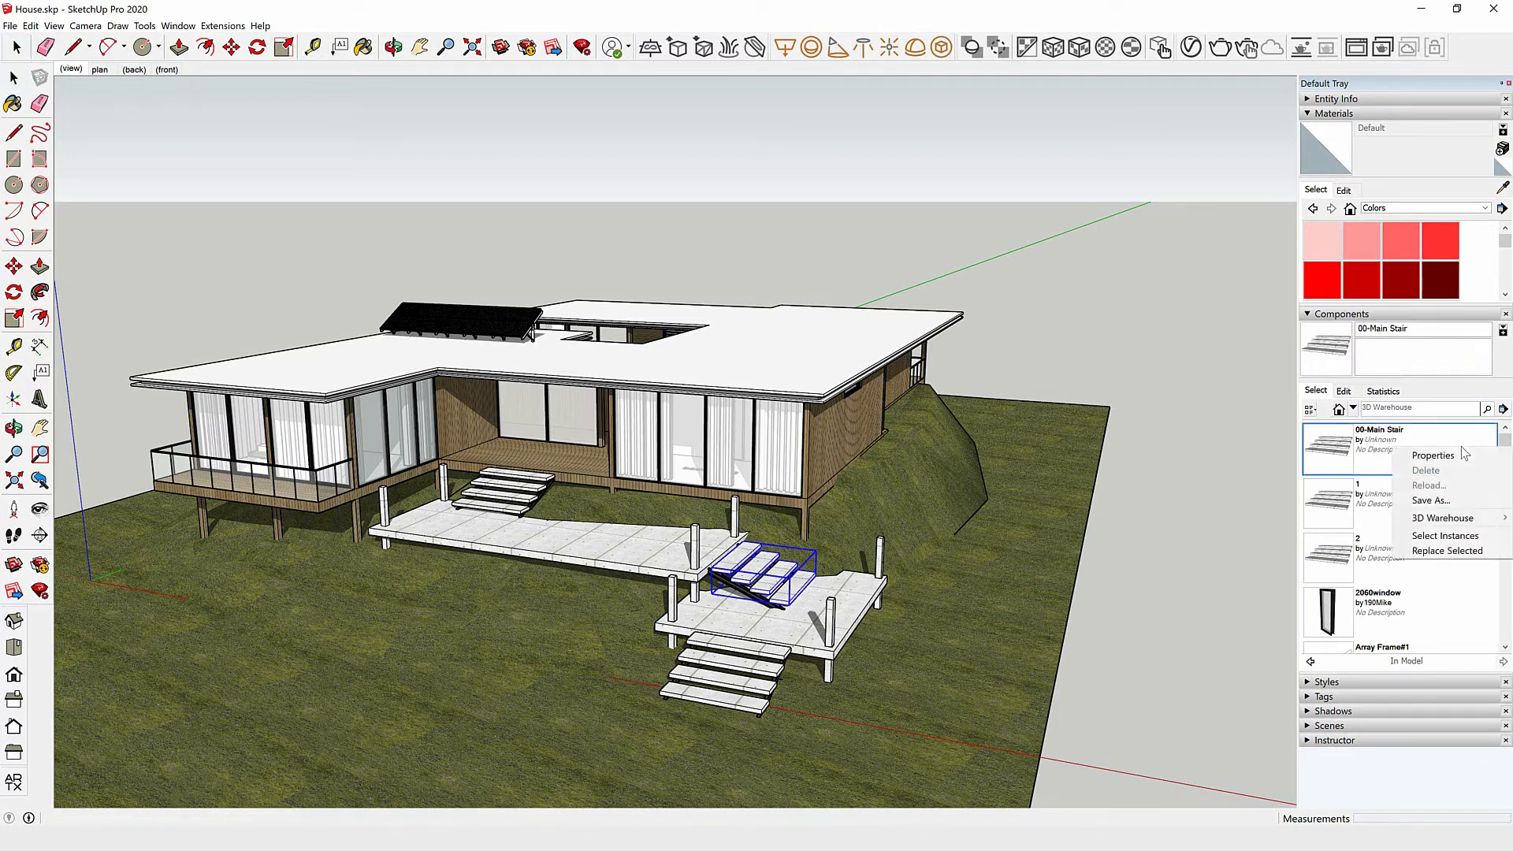
left_click(1478, 553)
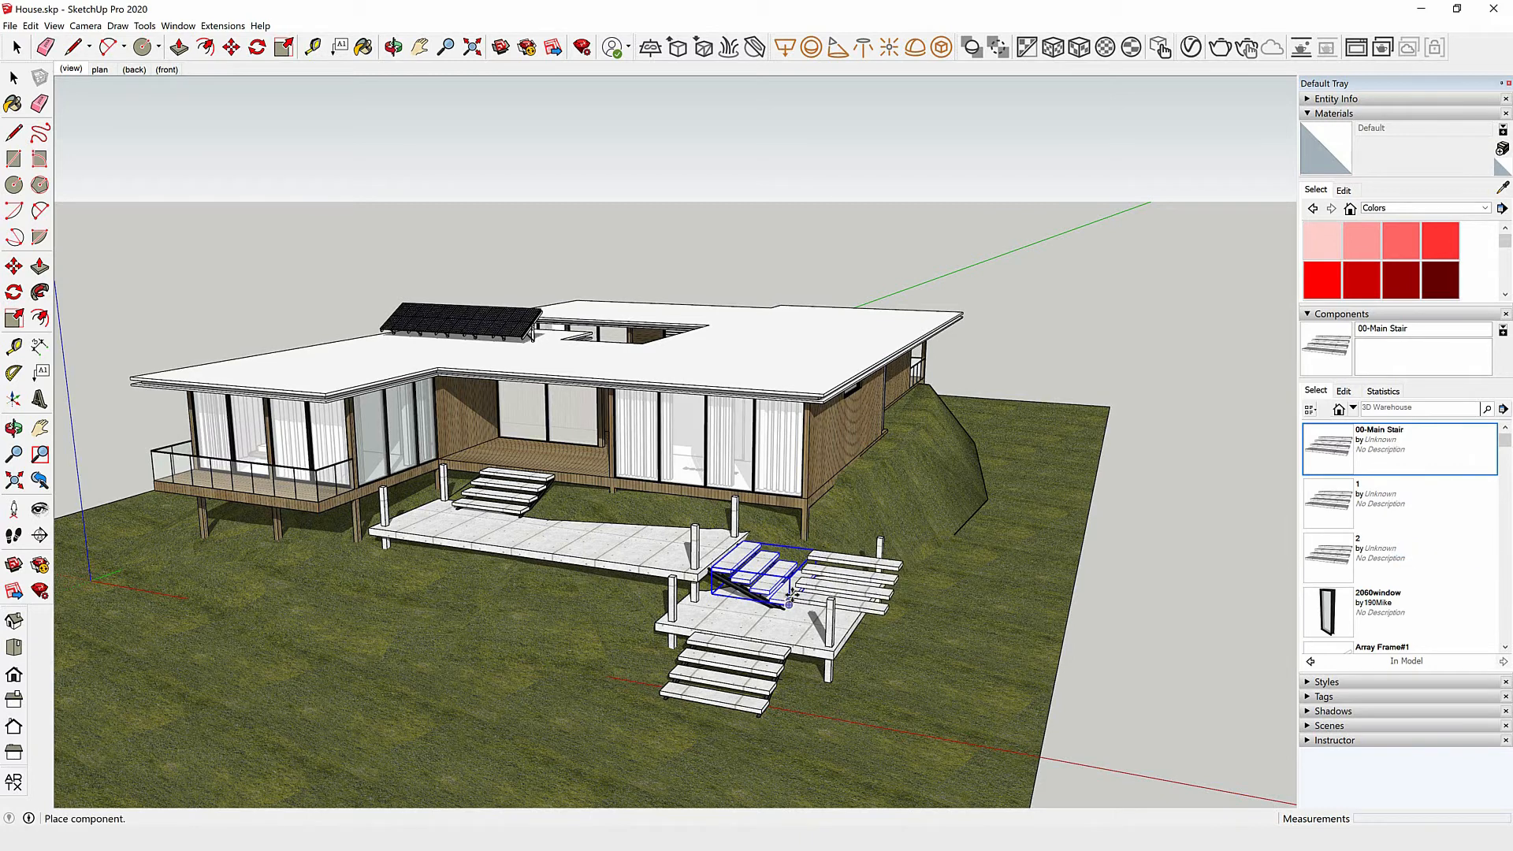
key("Escape")
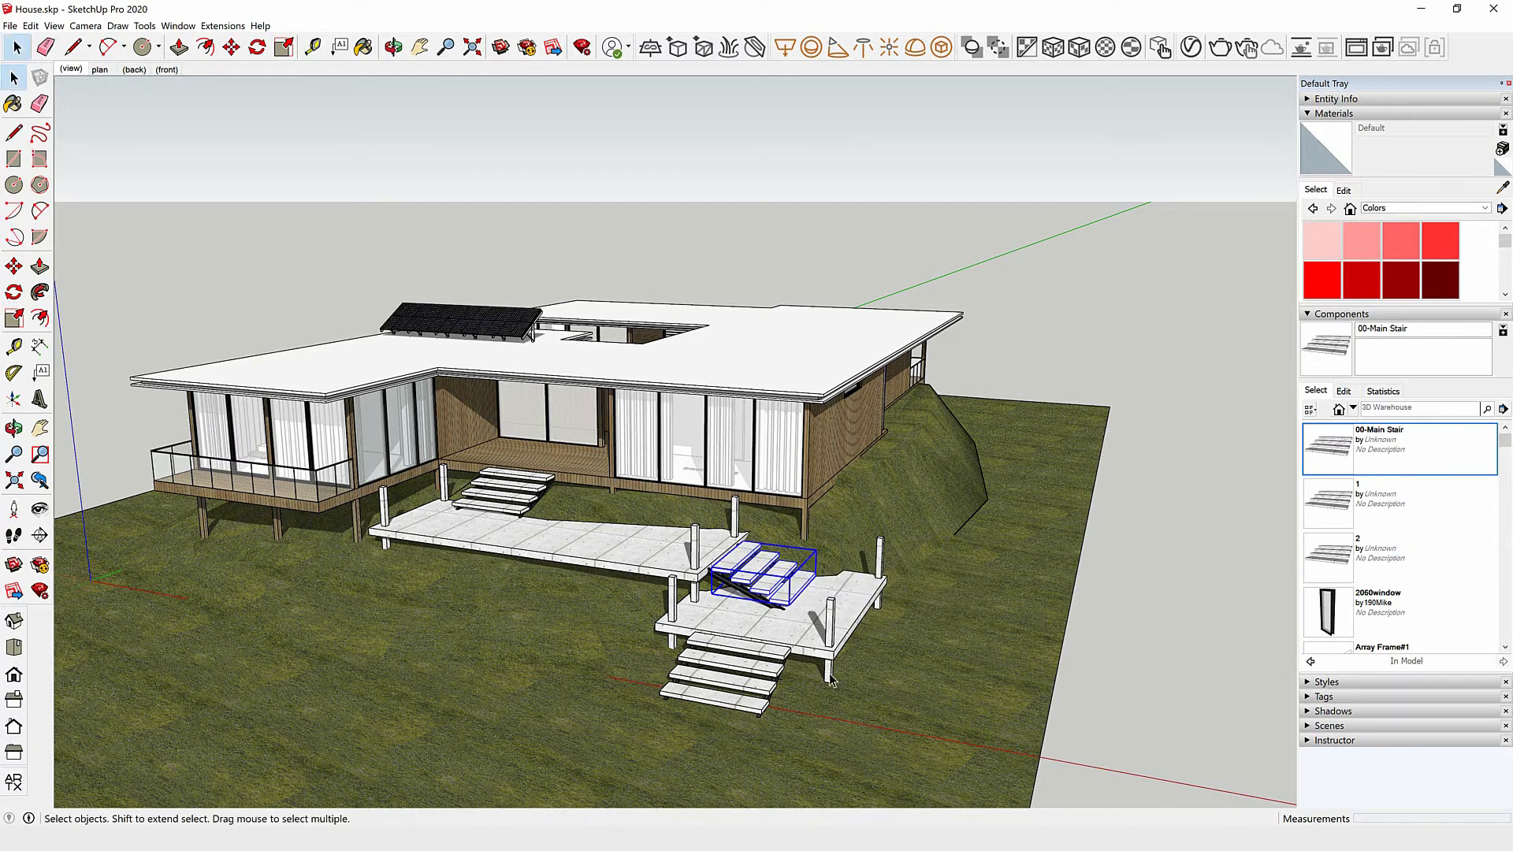
Replace the lowest stair in front of the small platform with the 00-Main Stair component
left_click(748, 689)
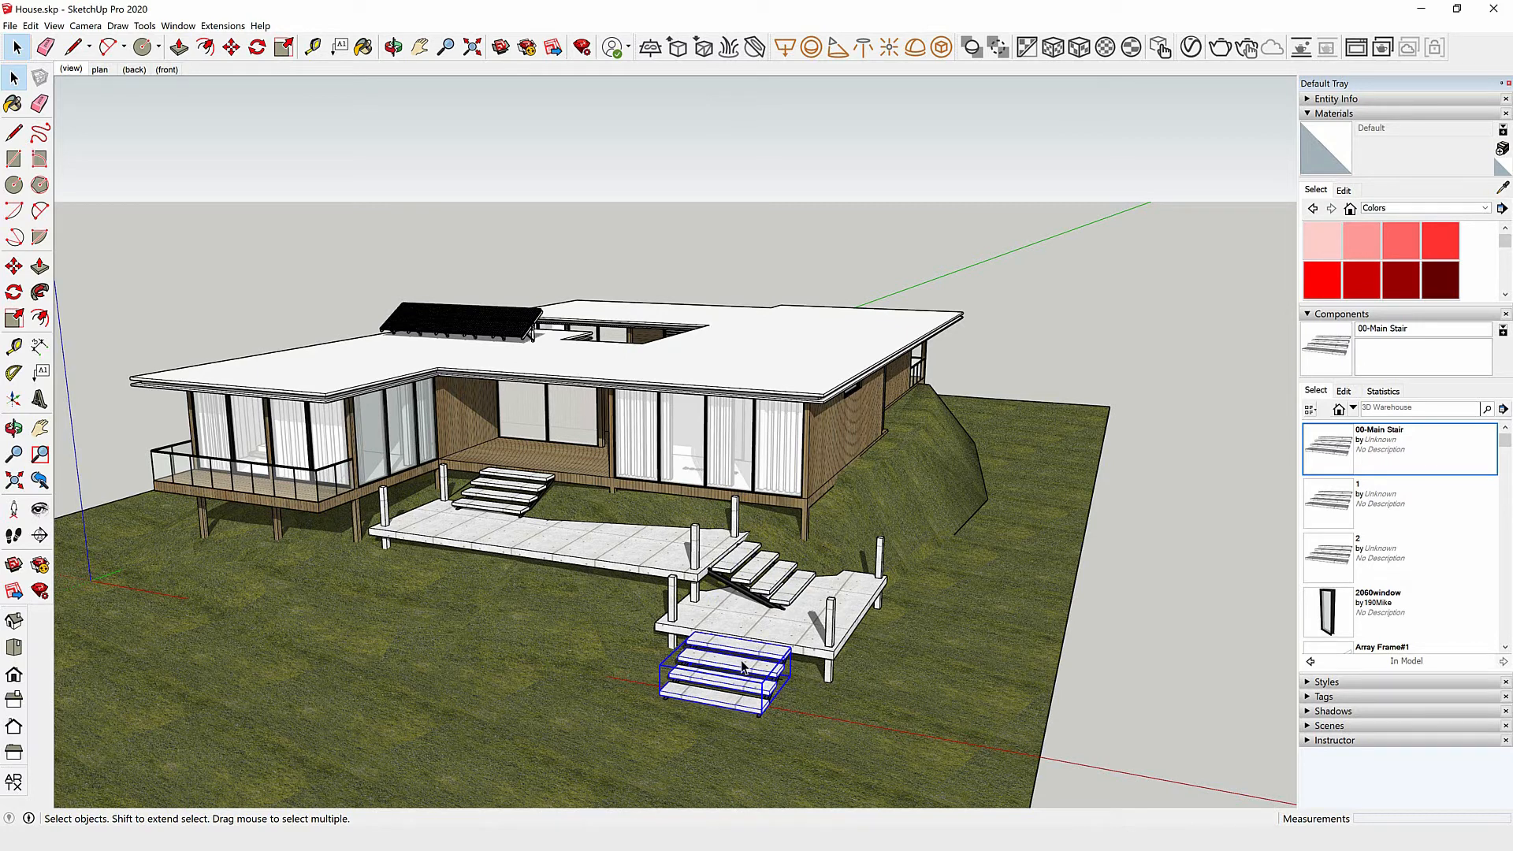
right_click(1404, 435)
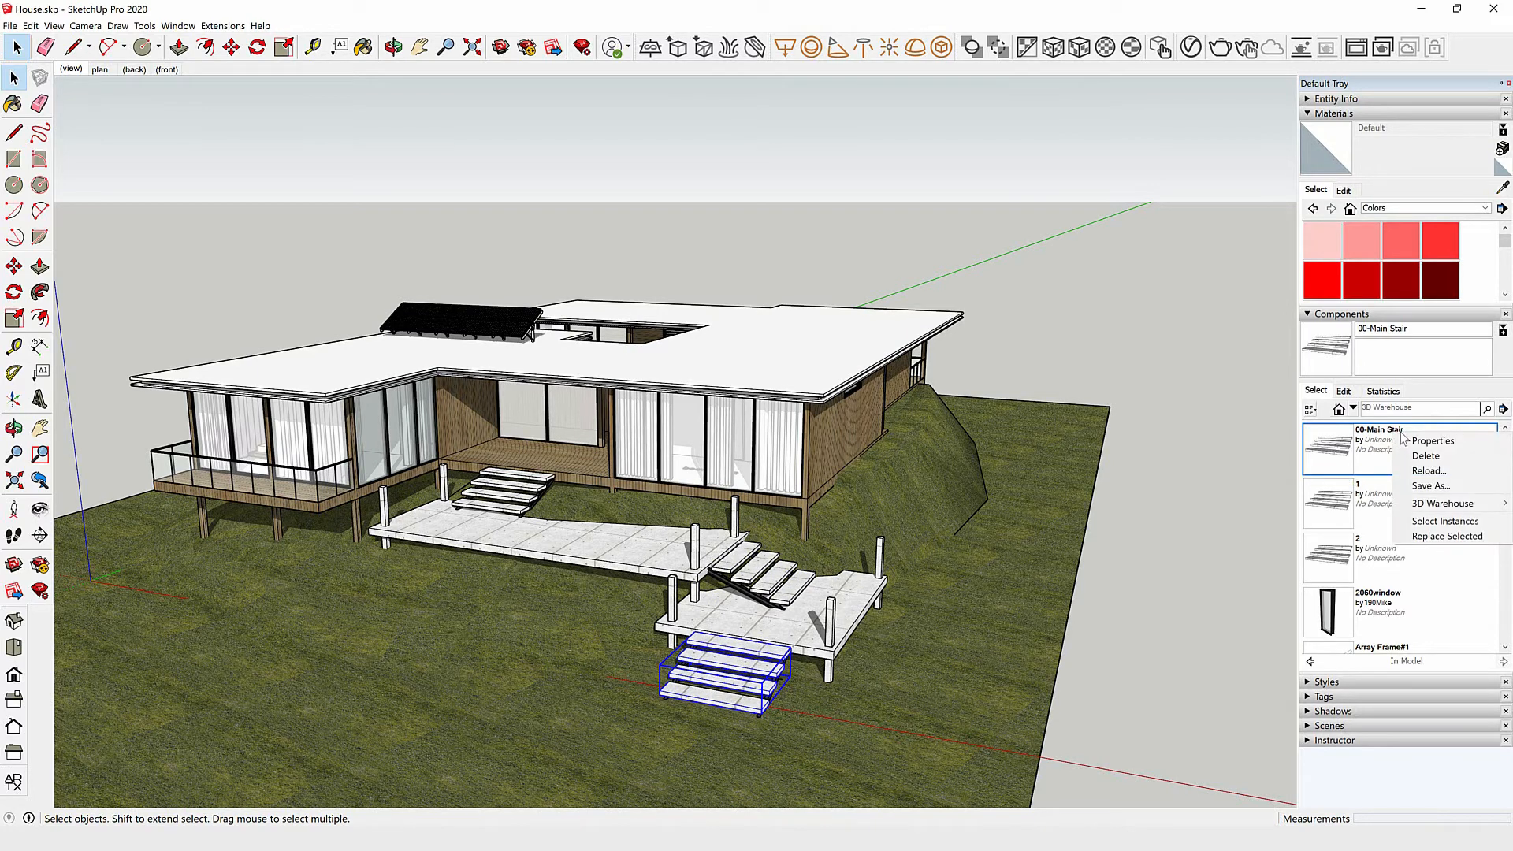
left_click(1446, 537)
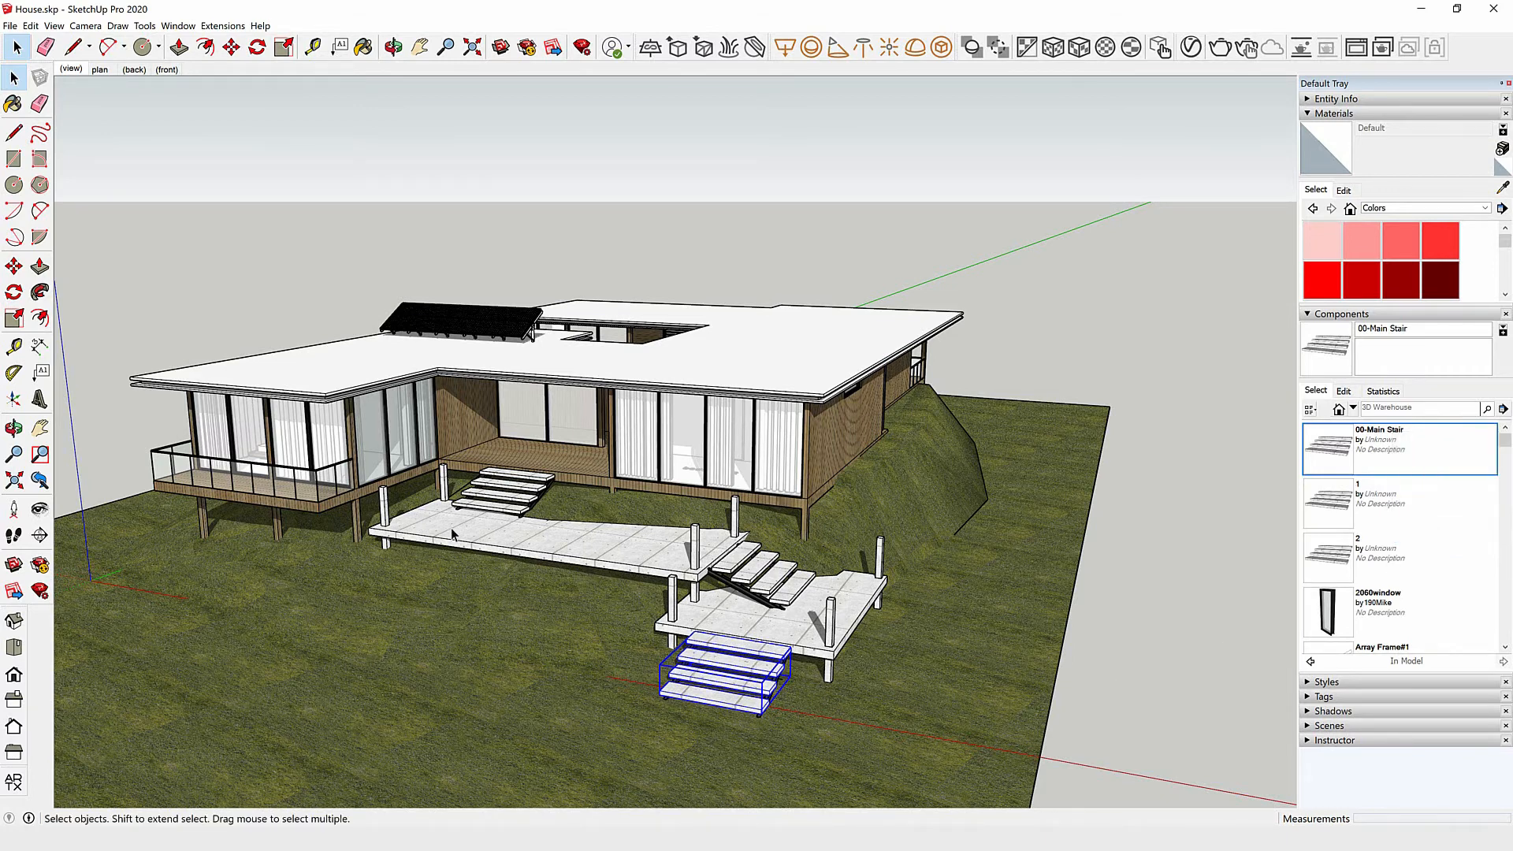
Open the upper stair by the house entrance for editing and paint one tread with the in-model material 6220 Light Classic Oak
left_click(517, 512)
double_click(514, 514)
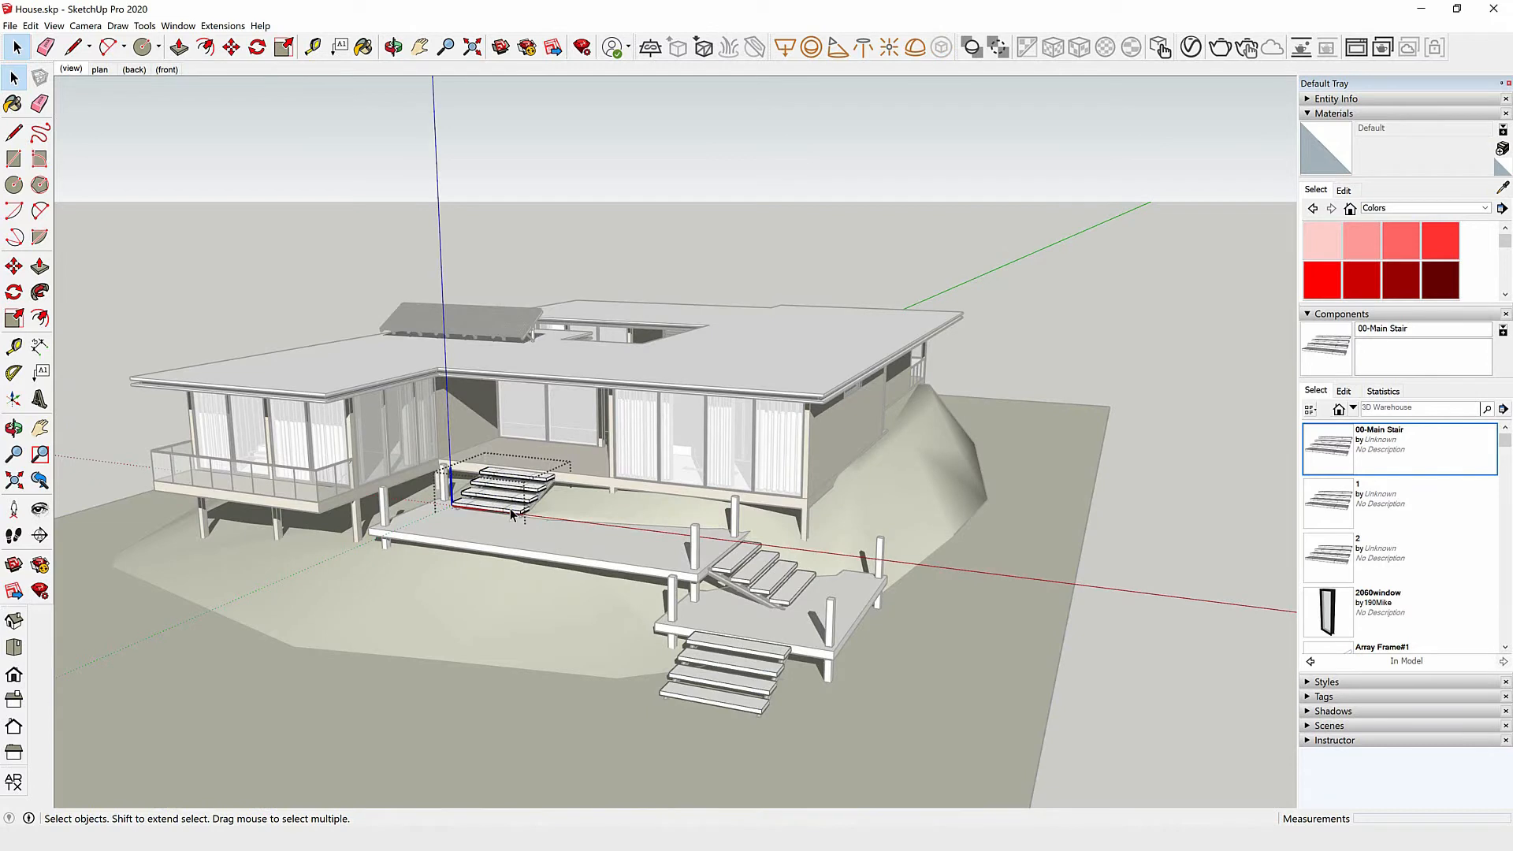
left_click(1385, 209)
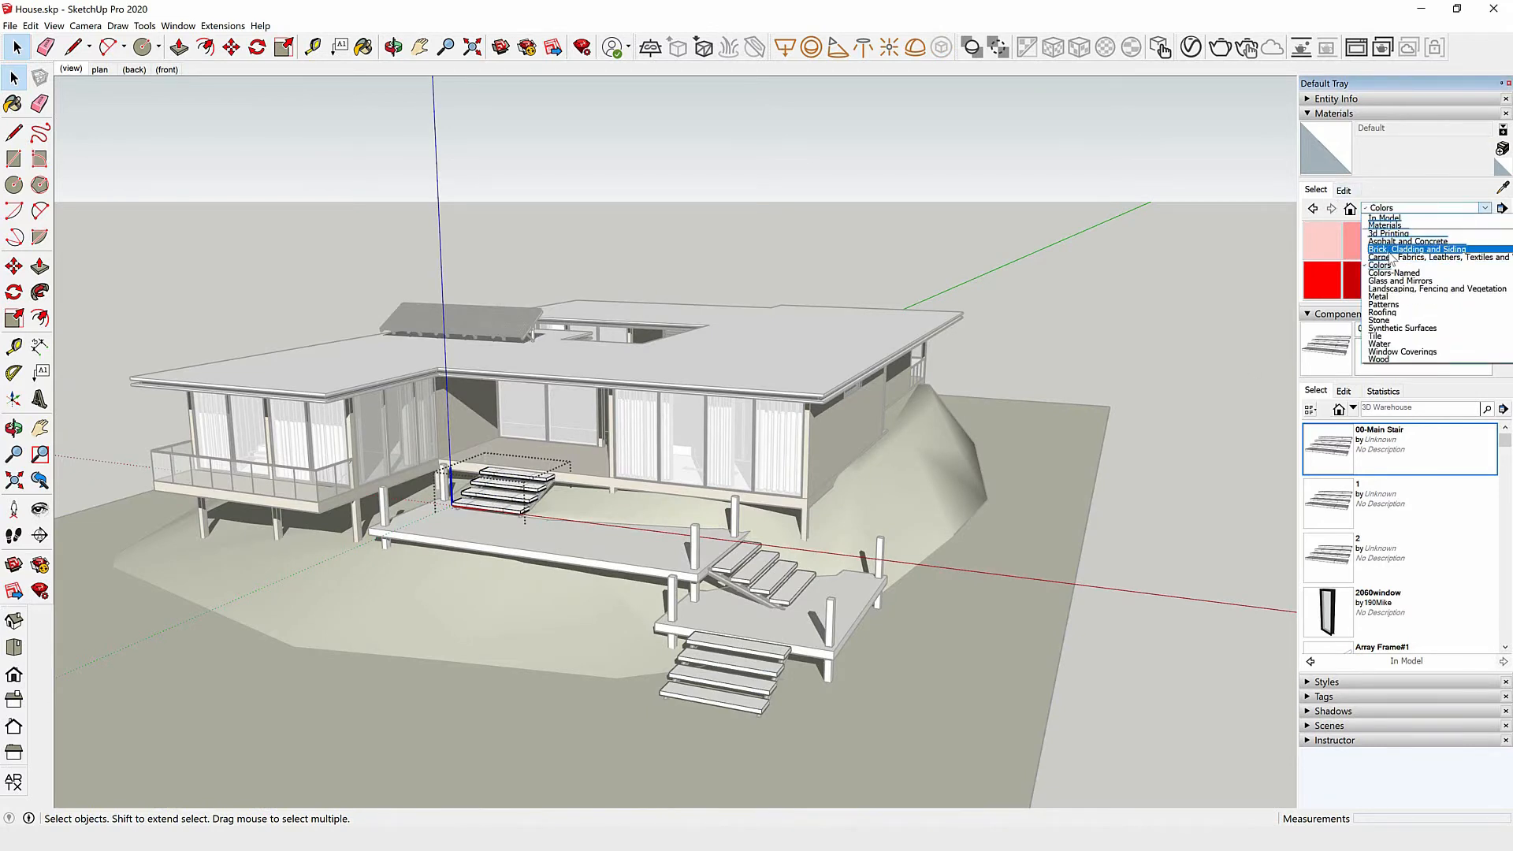
left_click(1388, 218)
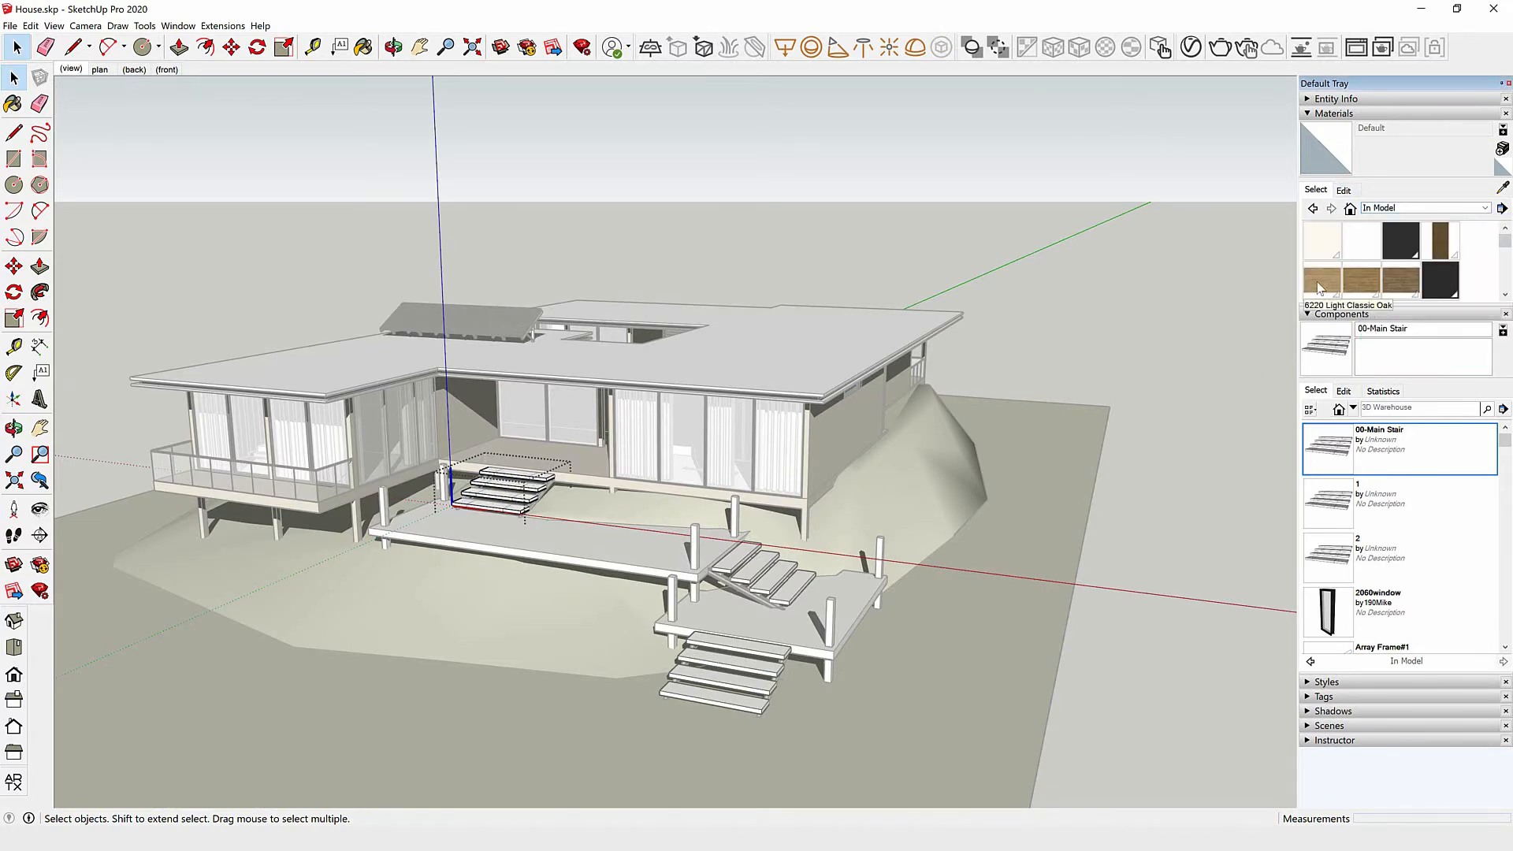
left_click(1324, 282)
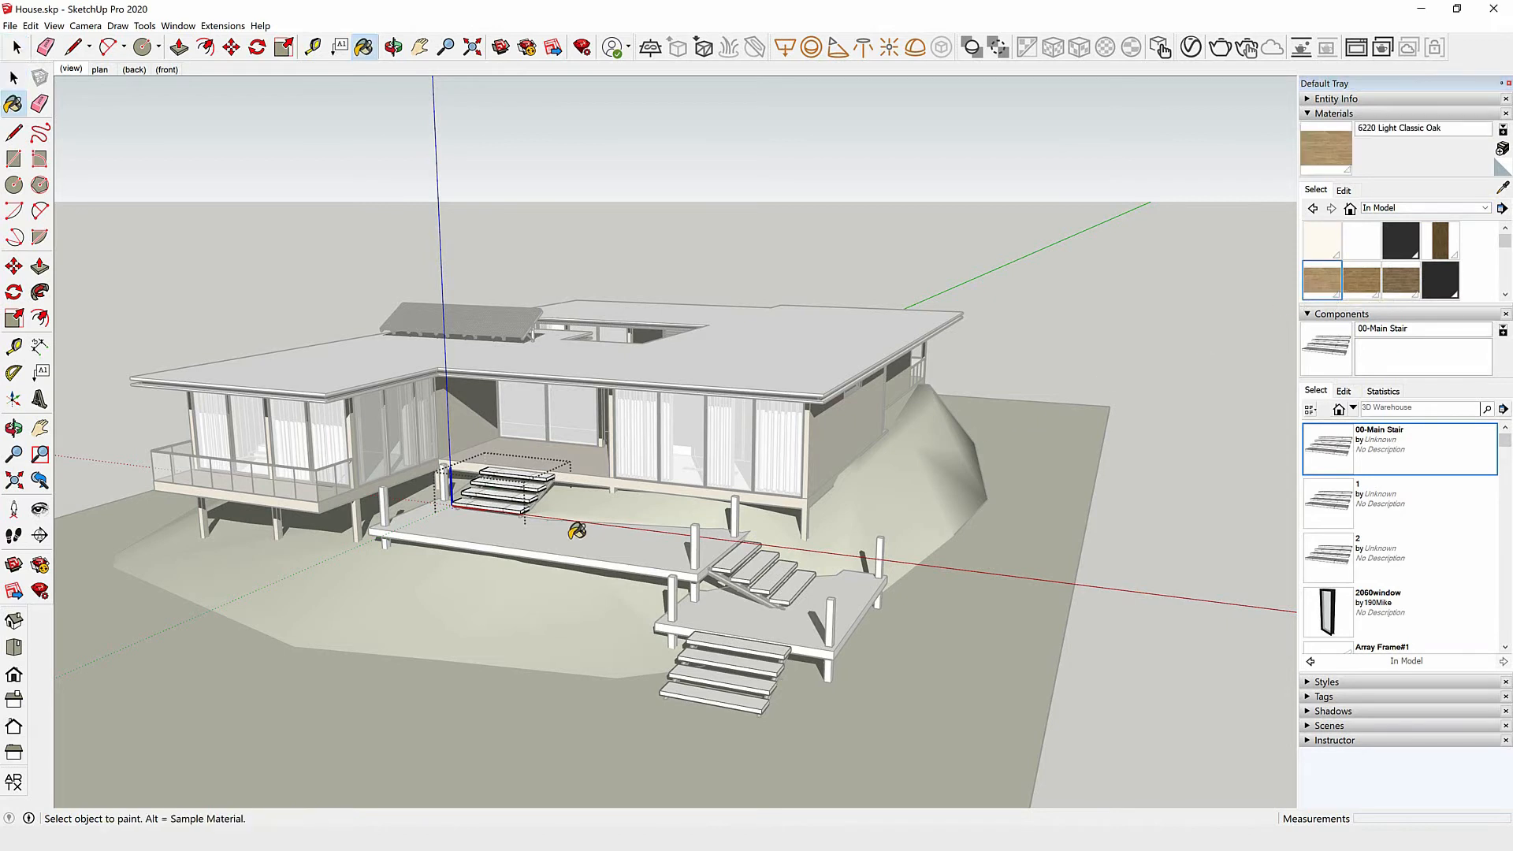
left_click(516, 492)
key("space")
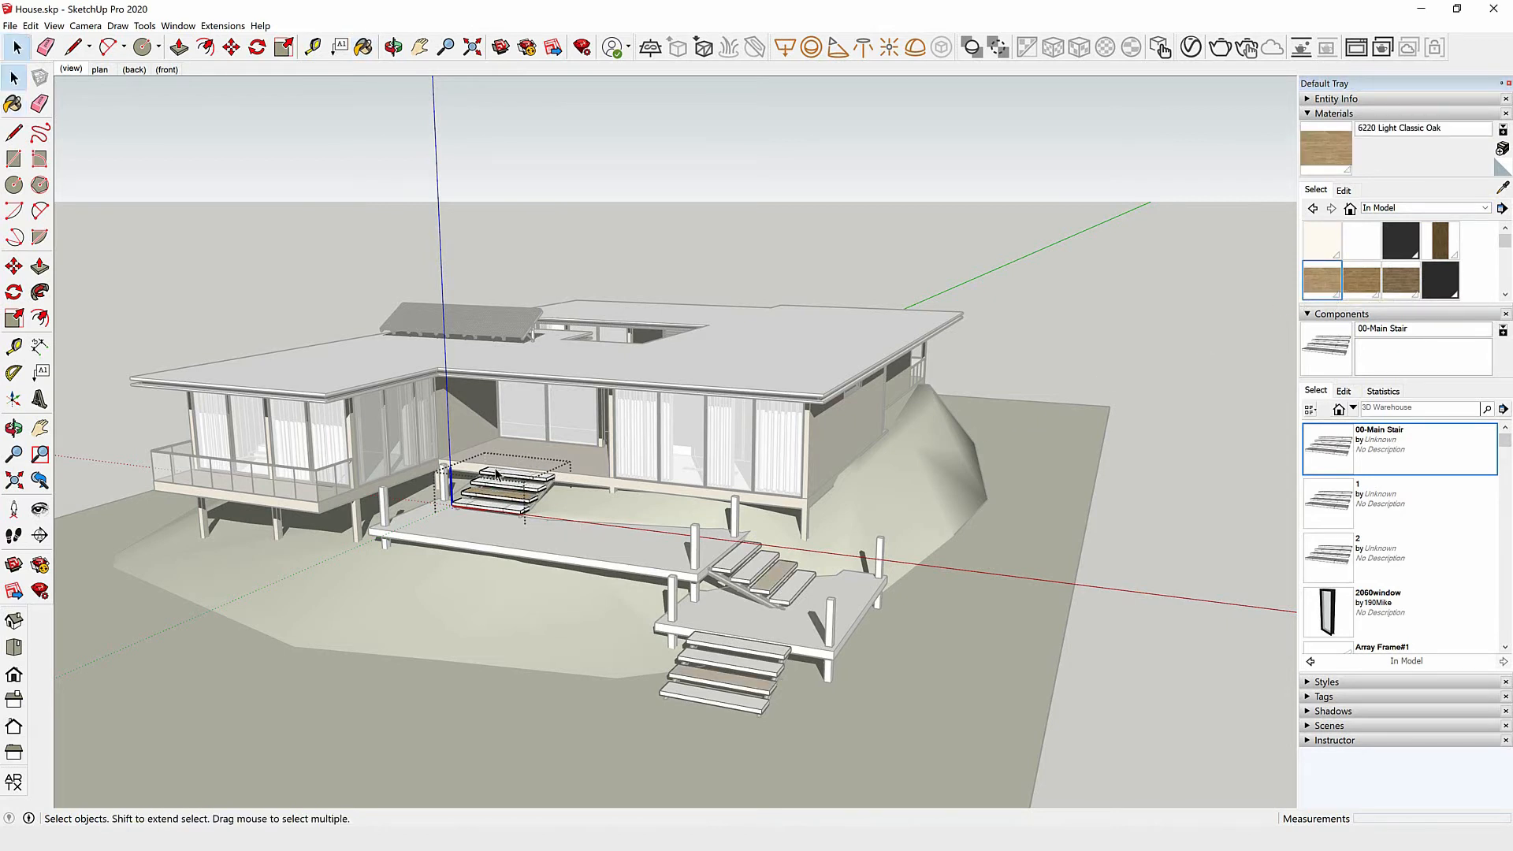
Paint all treads of the open stair component with 6220 Light Classic Oak and leave component editing
left_click_drag(583, 531, 584, 547)
left_click_drag(414, 429, 602, 579)
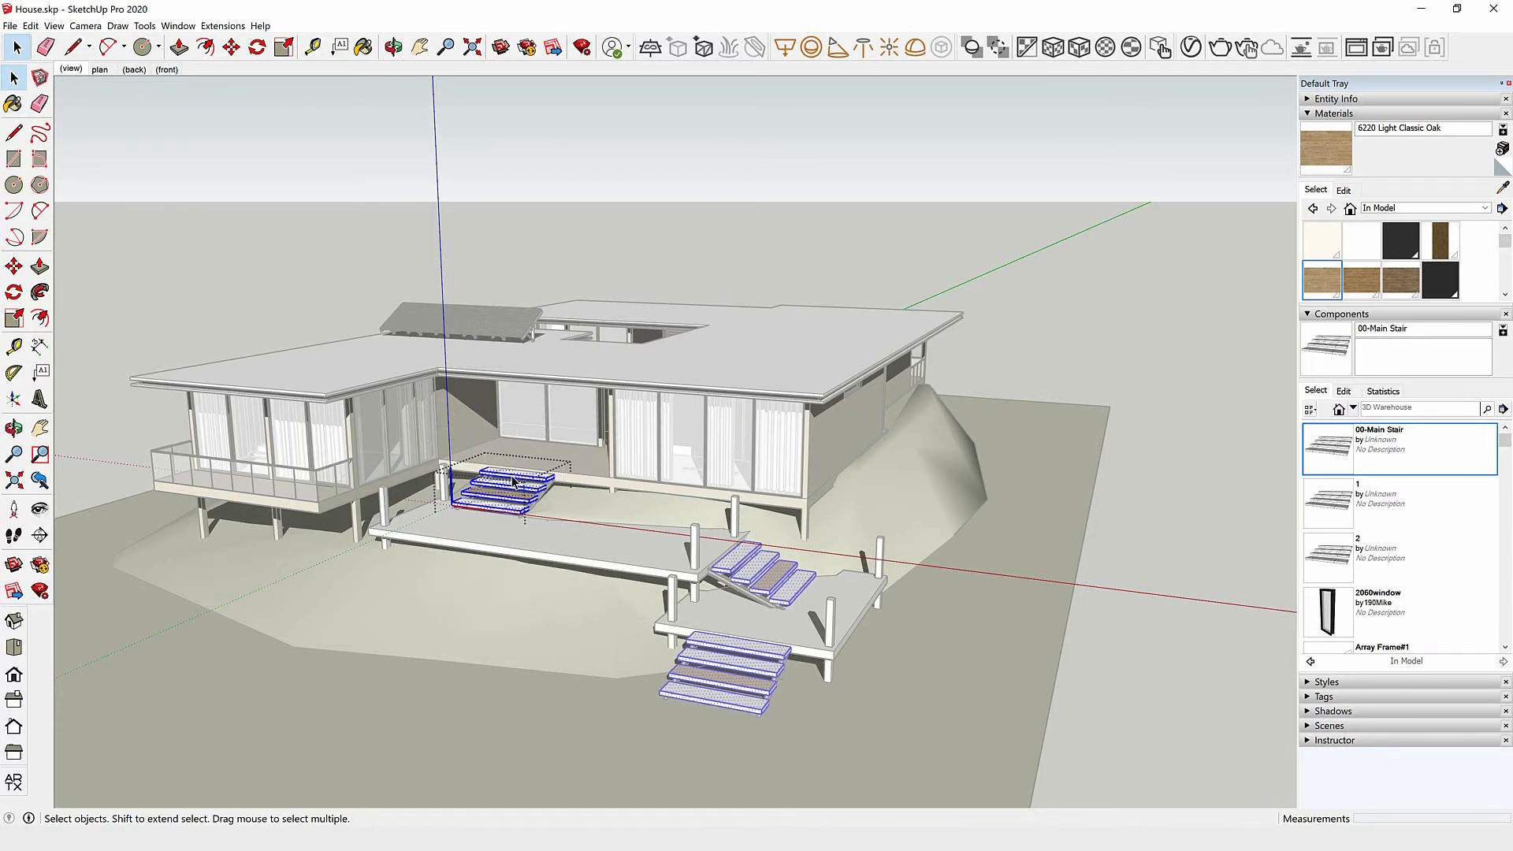
left_click(1336, 284)
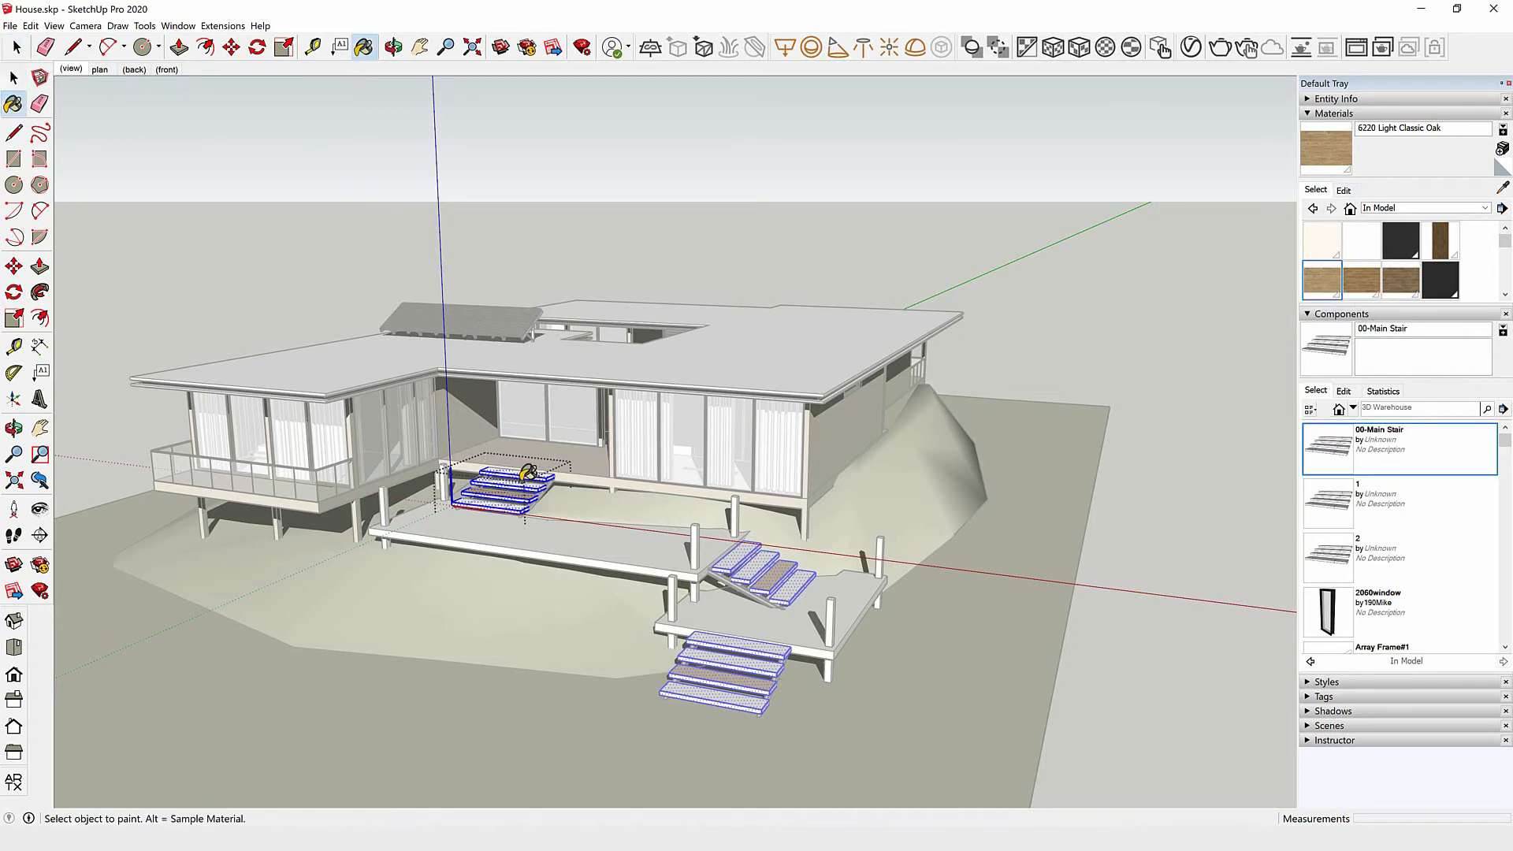
left_click(514, 491)
key("space")
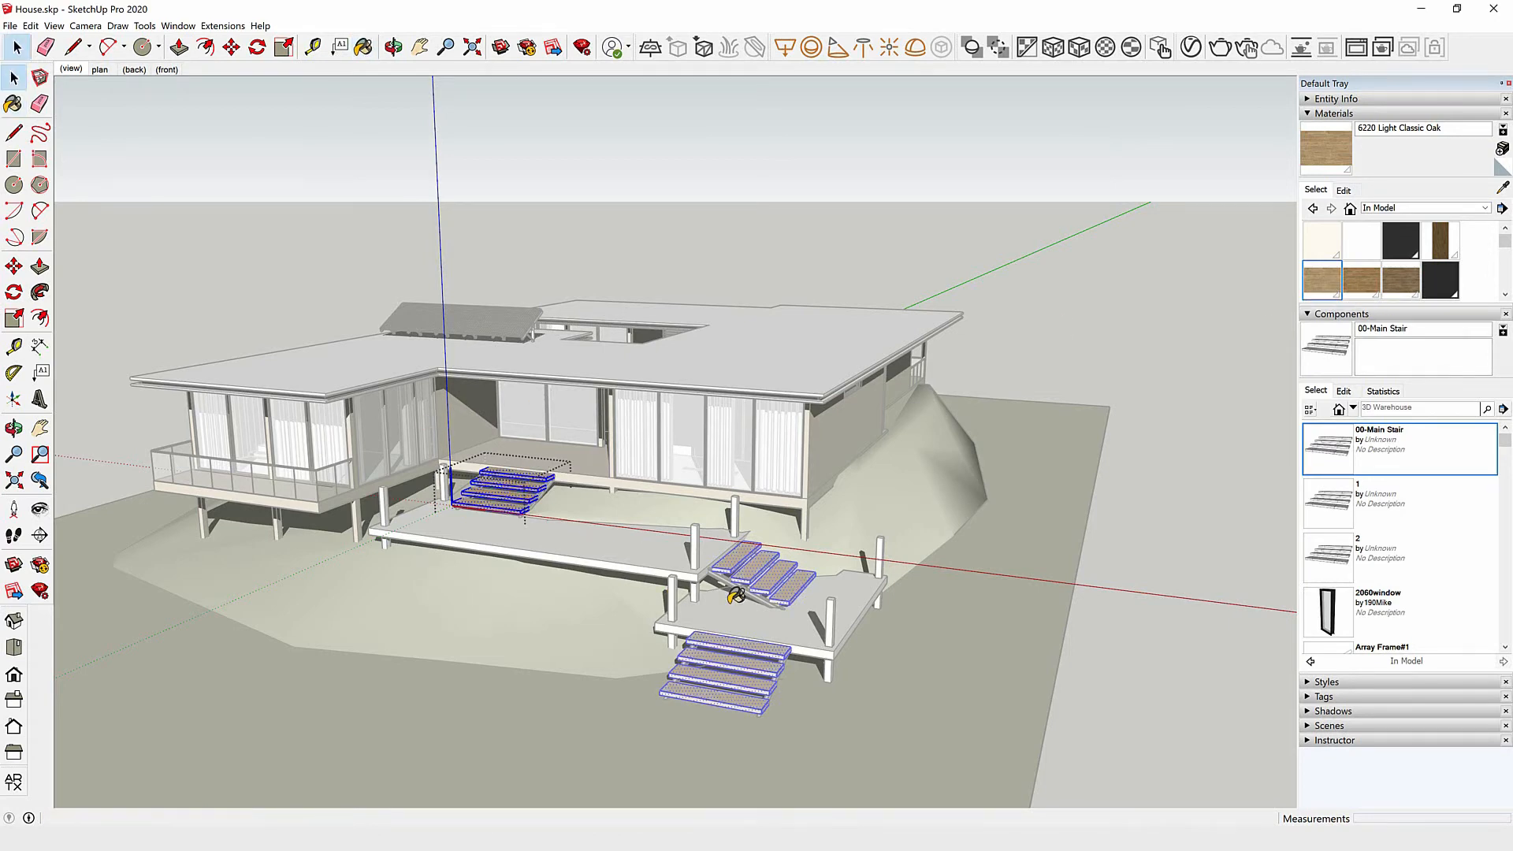
left_click(330, 275)
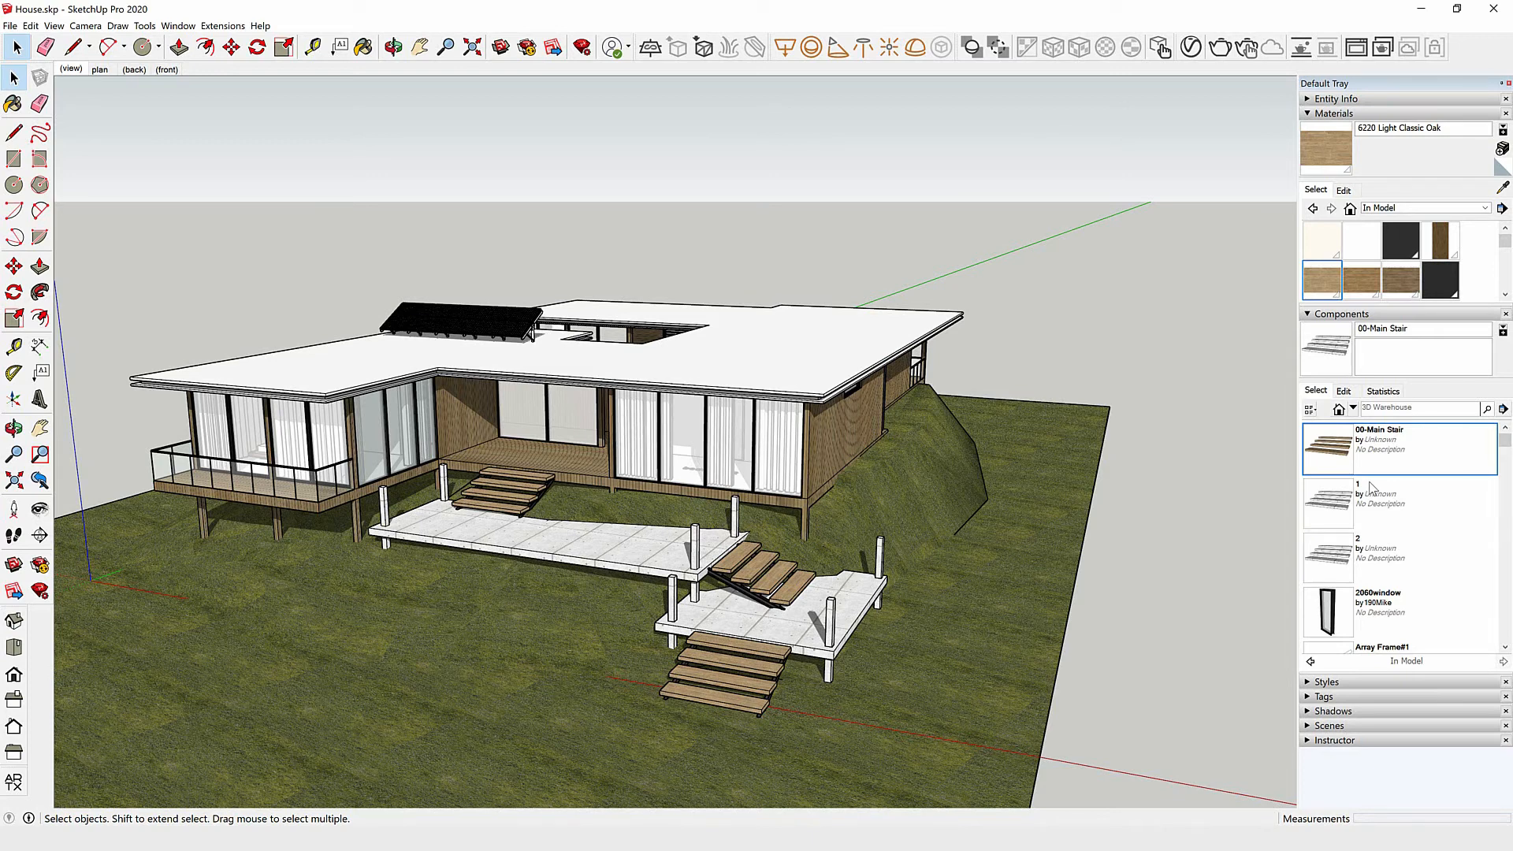
Purge the unused components from the model
left_click(1503, 409)
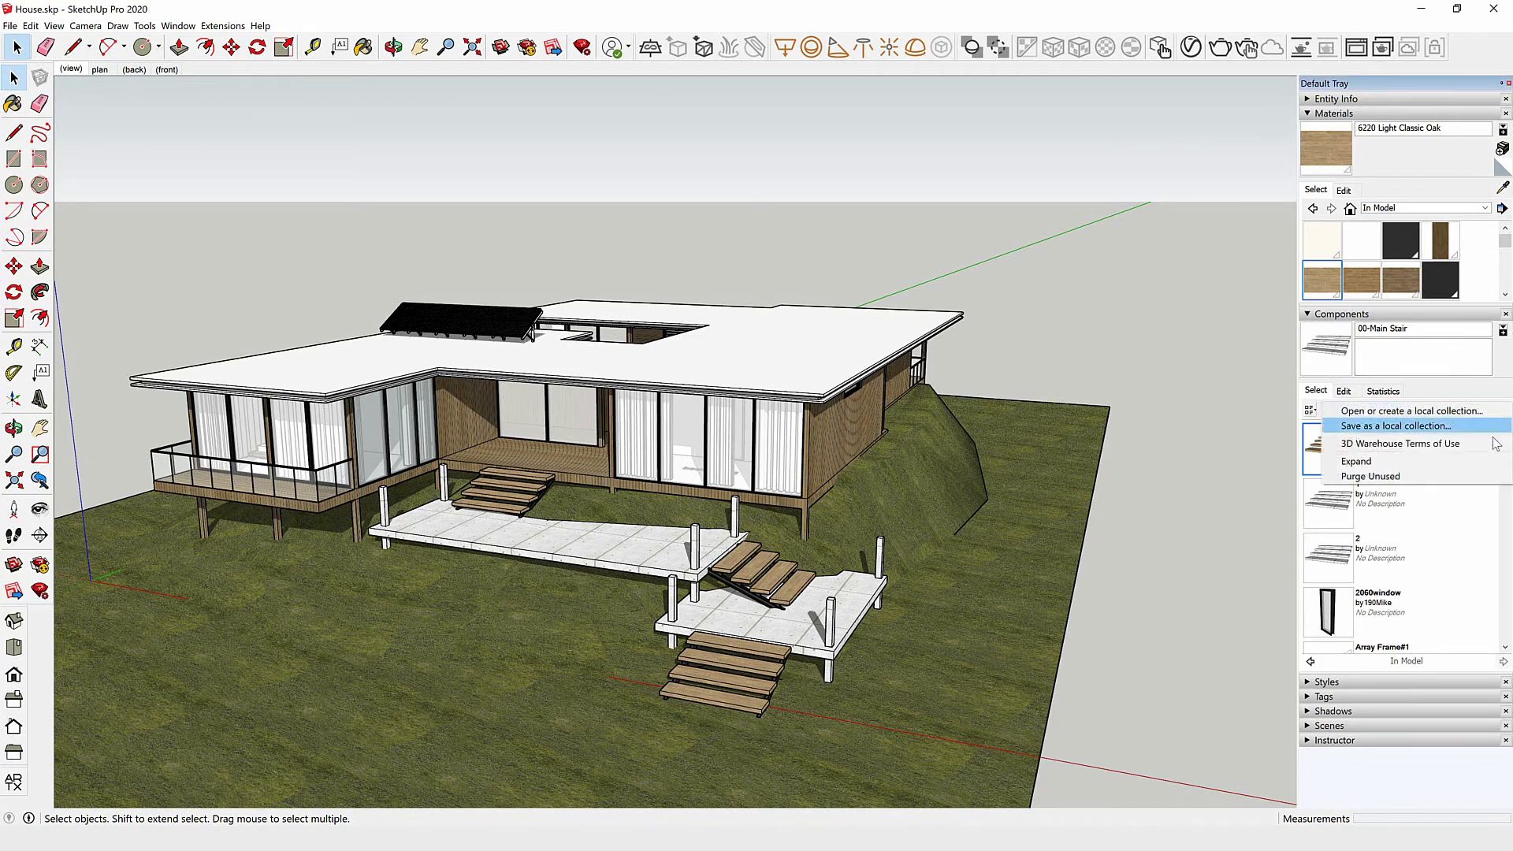
left_click(1402, 475)
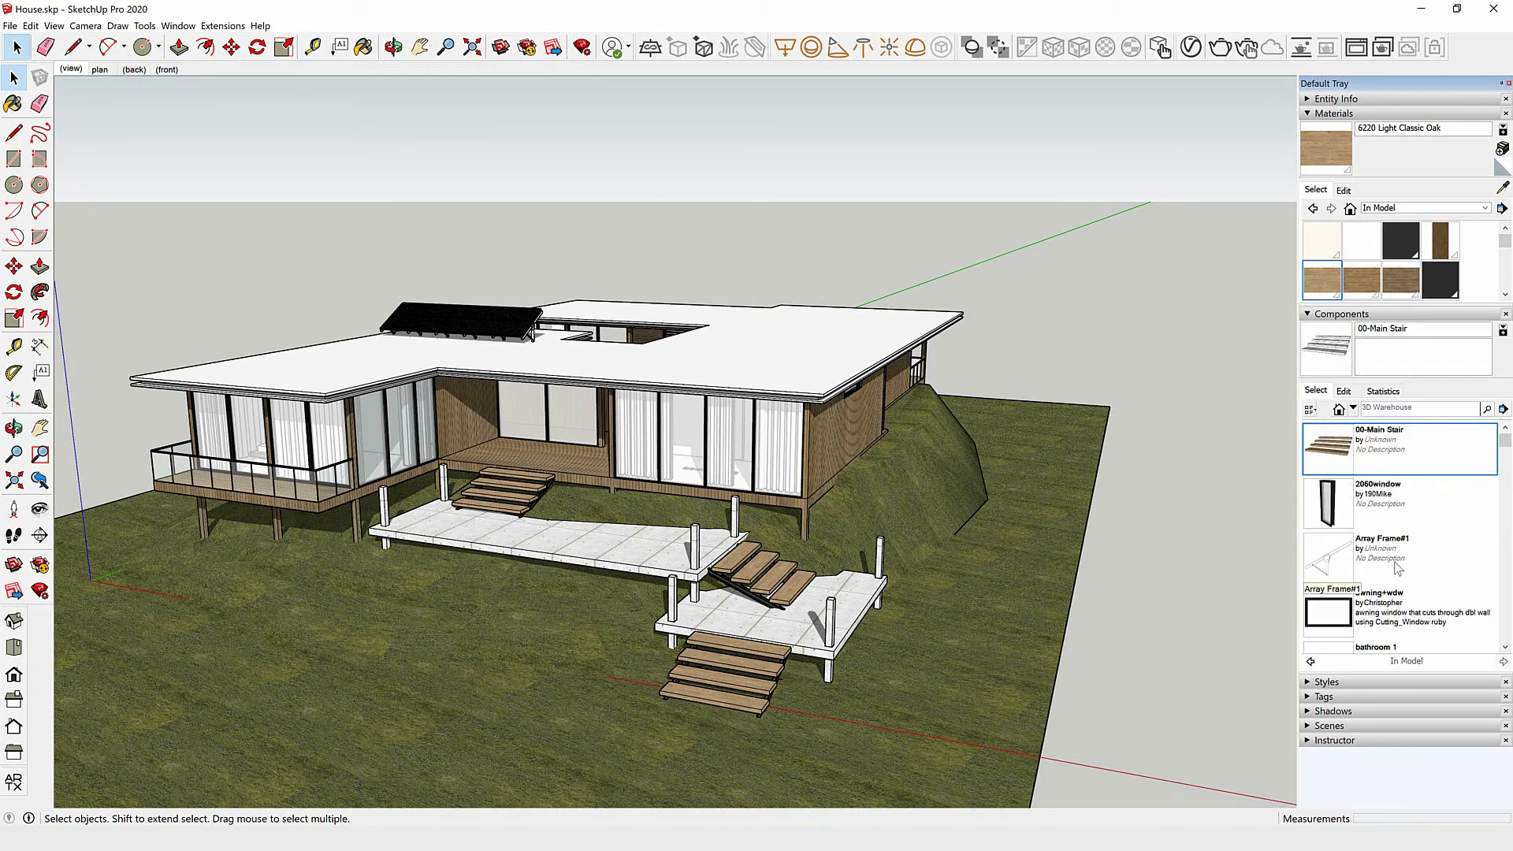